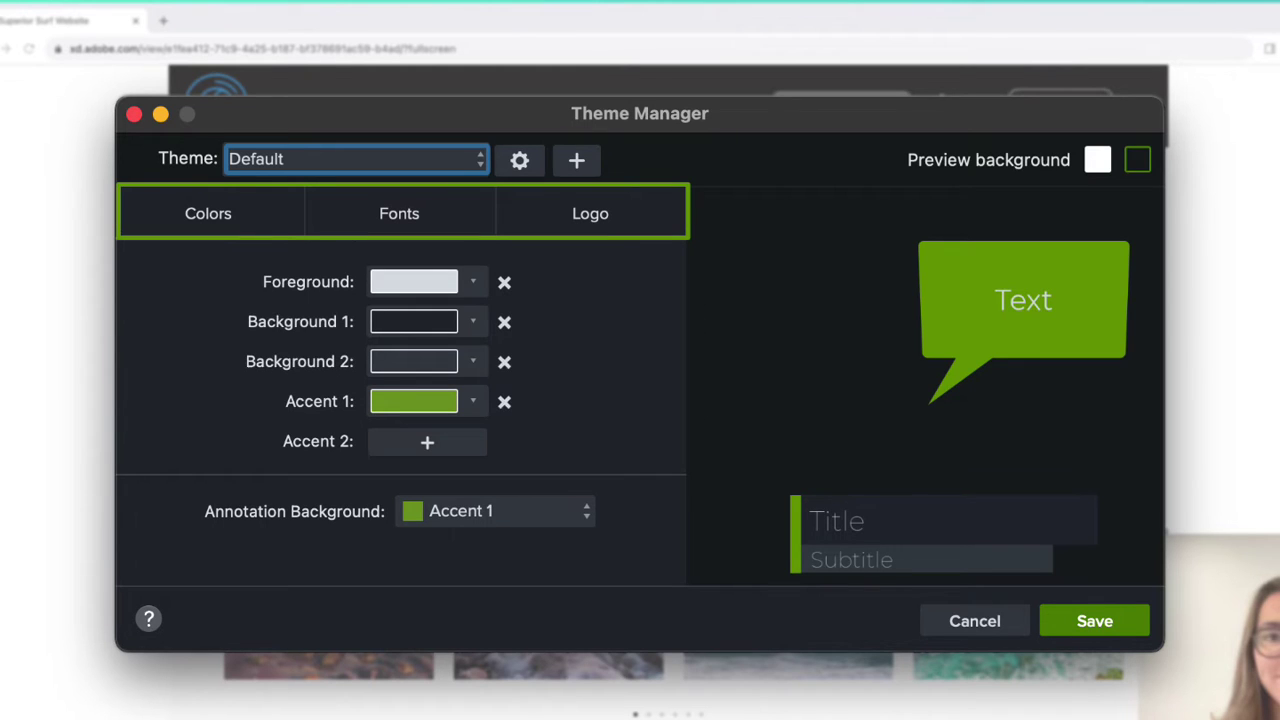
Review the Default theme's font and logo settings, then reopen Theme Manager from the menu.
left_click(456, 216)
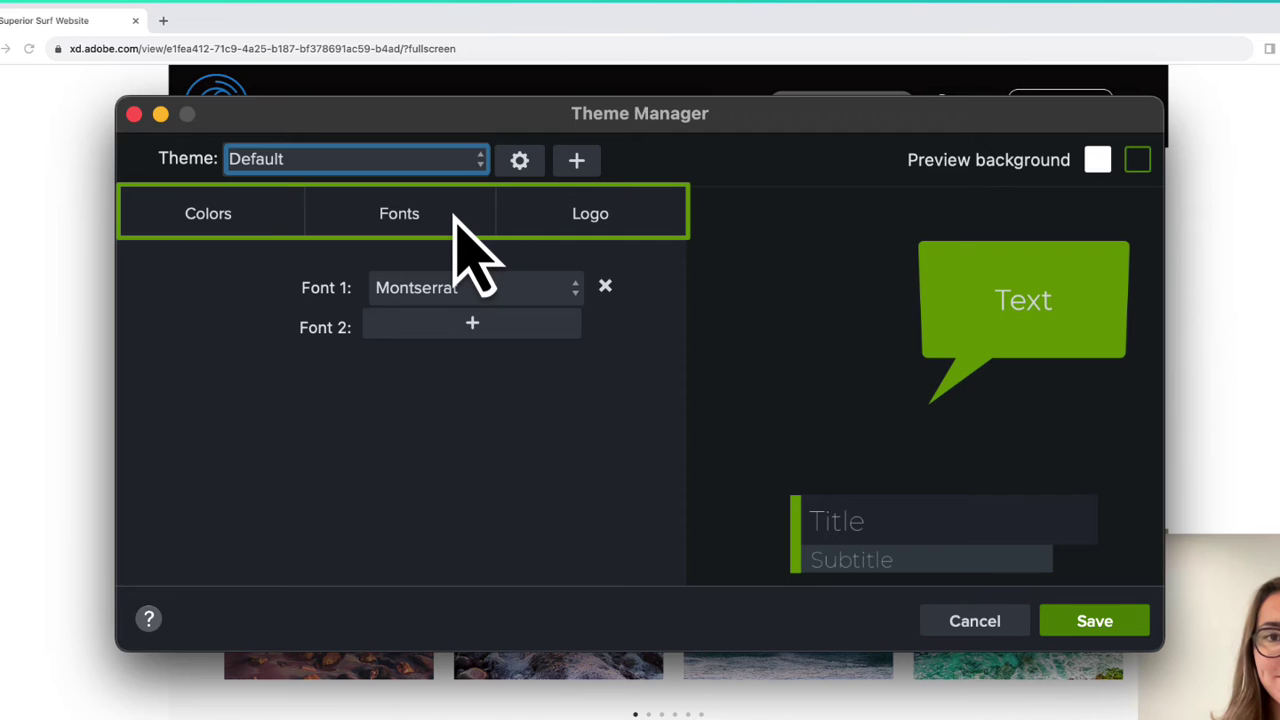
left_click(582, 218)
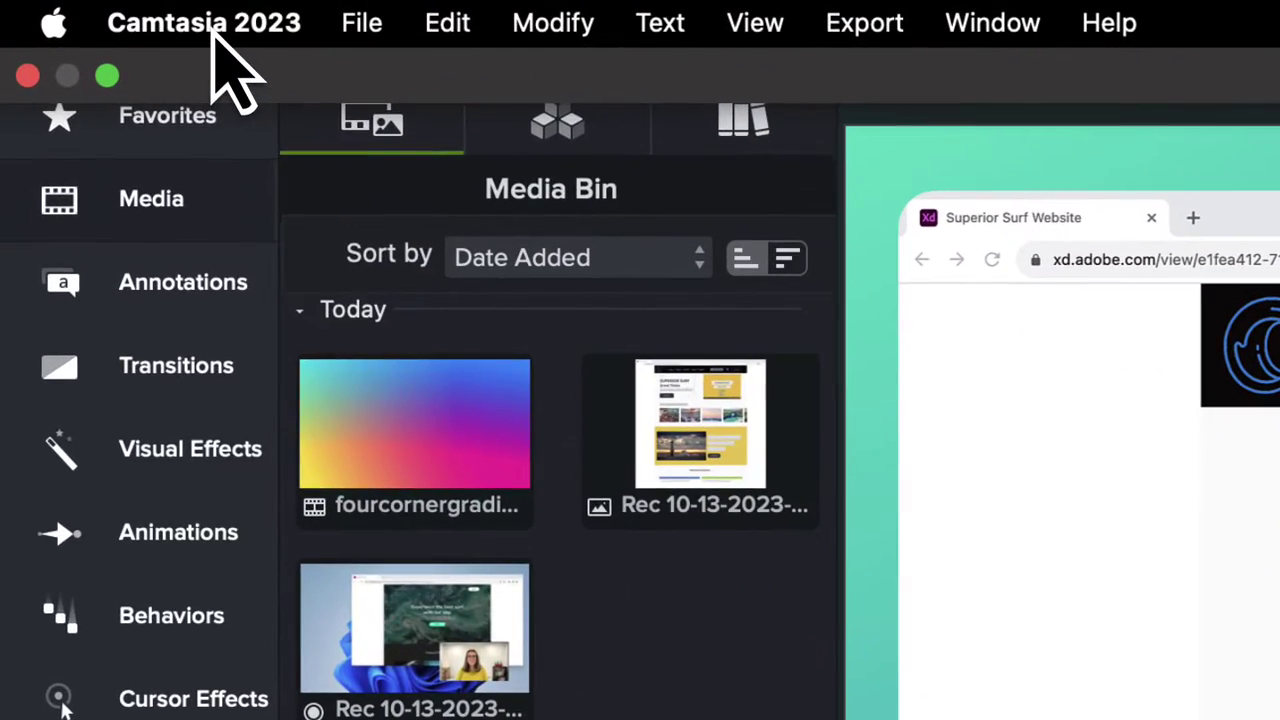
left_click(215, 30)
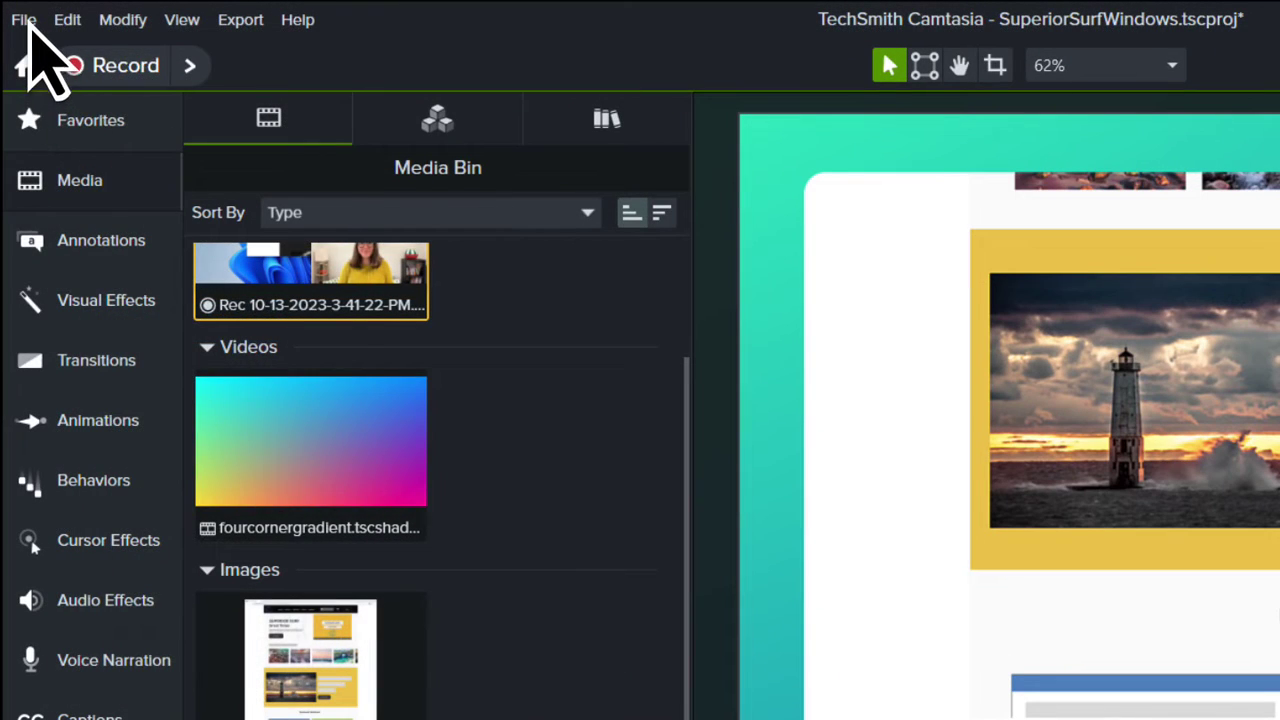
left_click(22, 19)
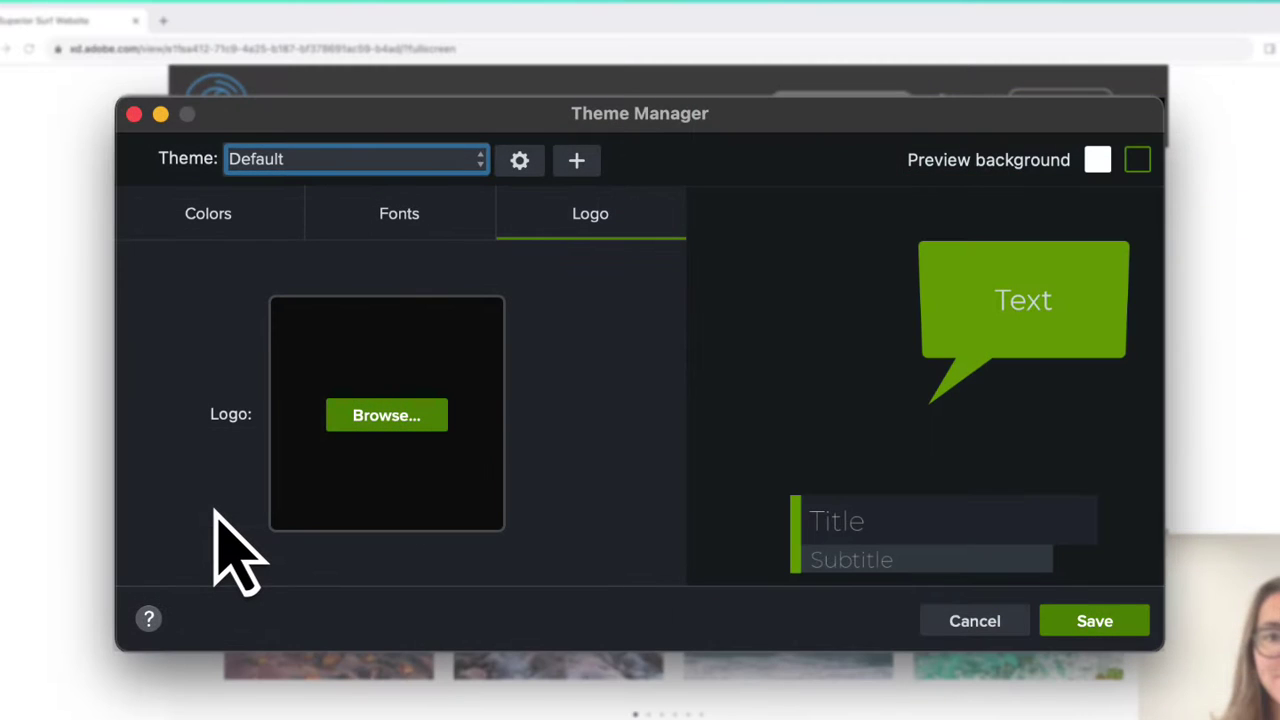
left_click(578, 162)
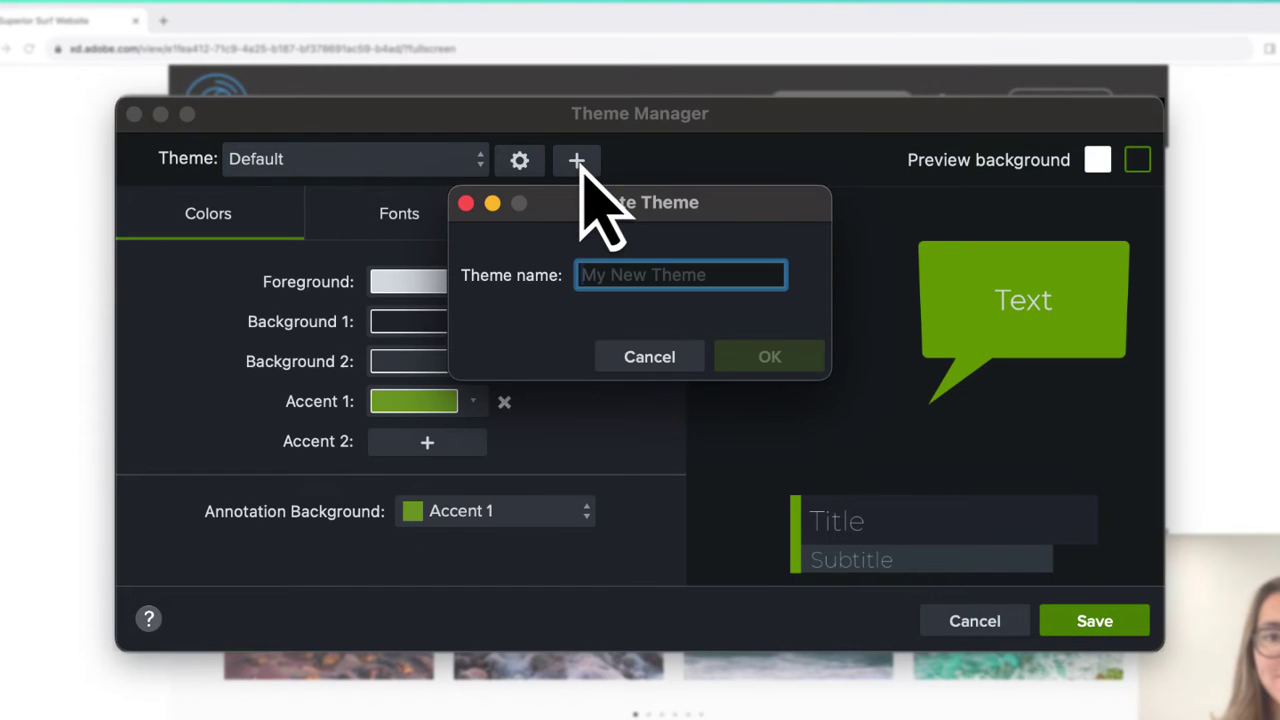
left_click(467, 166)
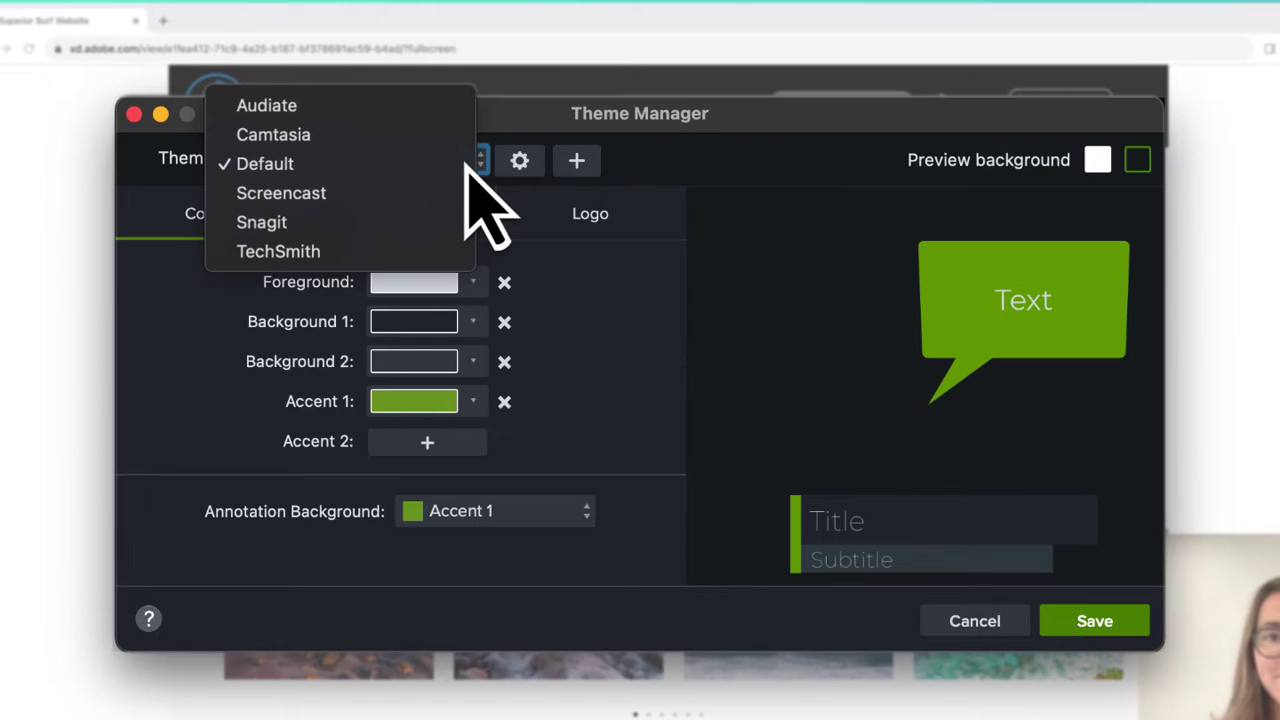
left_click(522, 168)
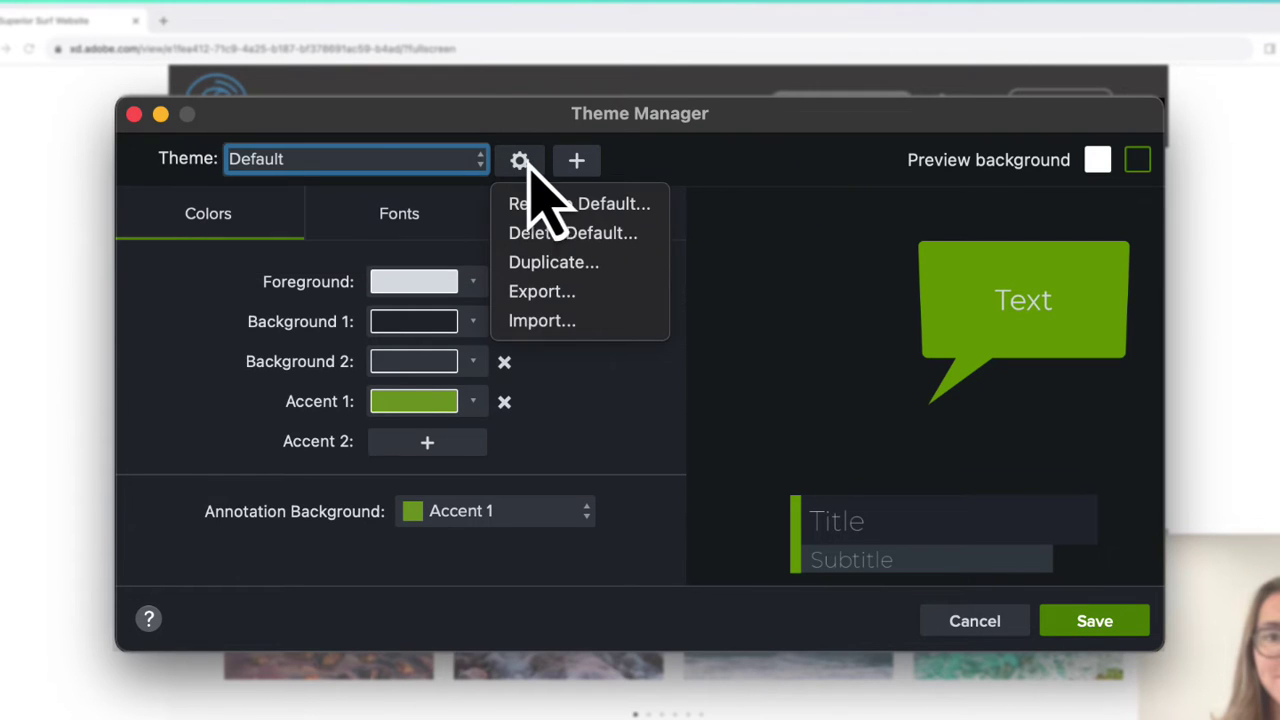
left_click(686, 183)
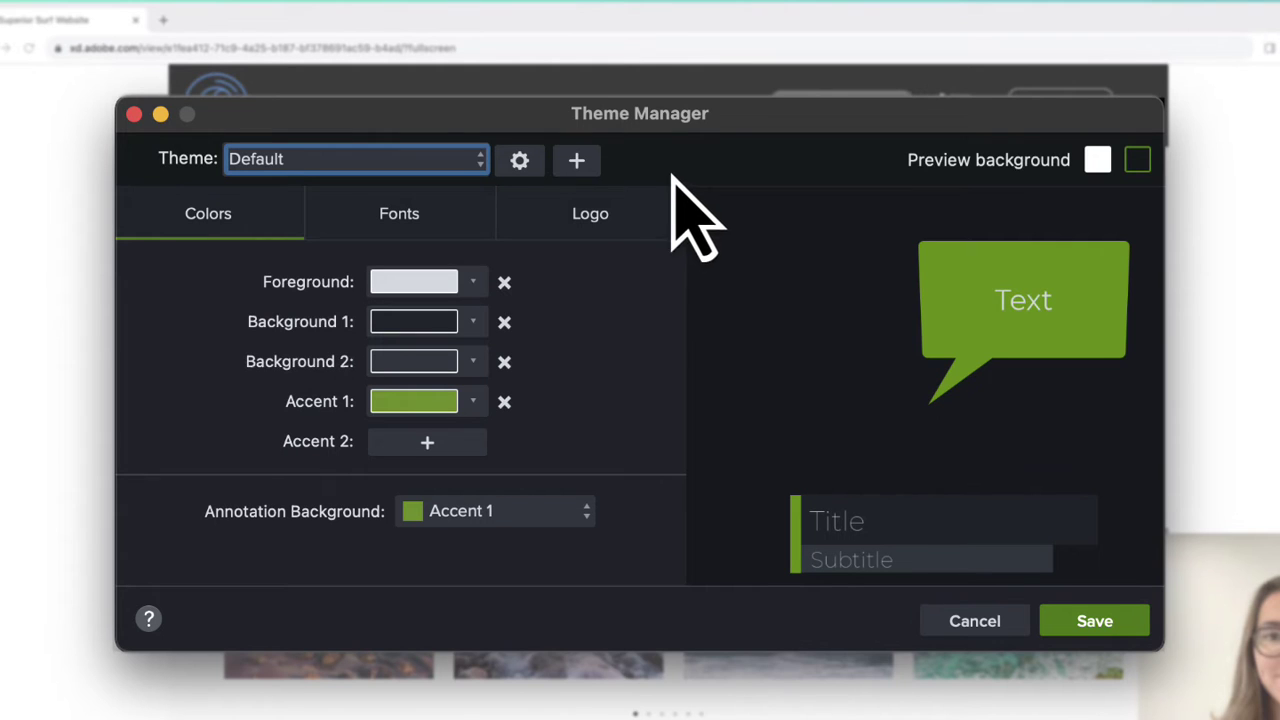
Add a new theme and name it 'Superior Surf'.
left_click(592, 163)
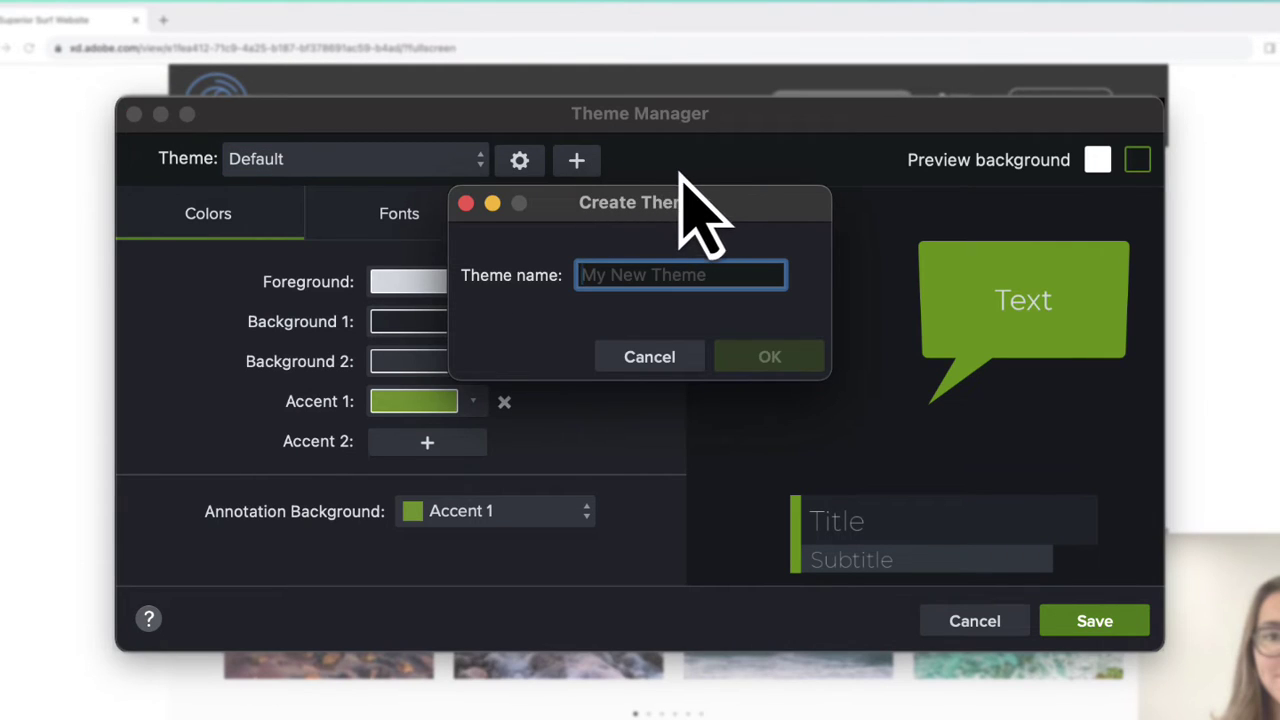
type("Superior Surf")
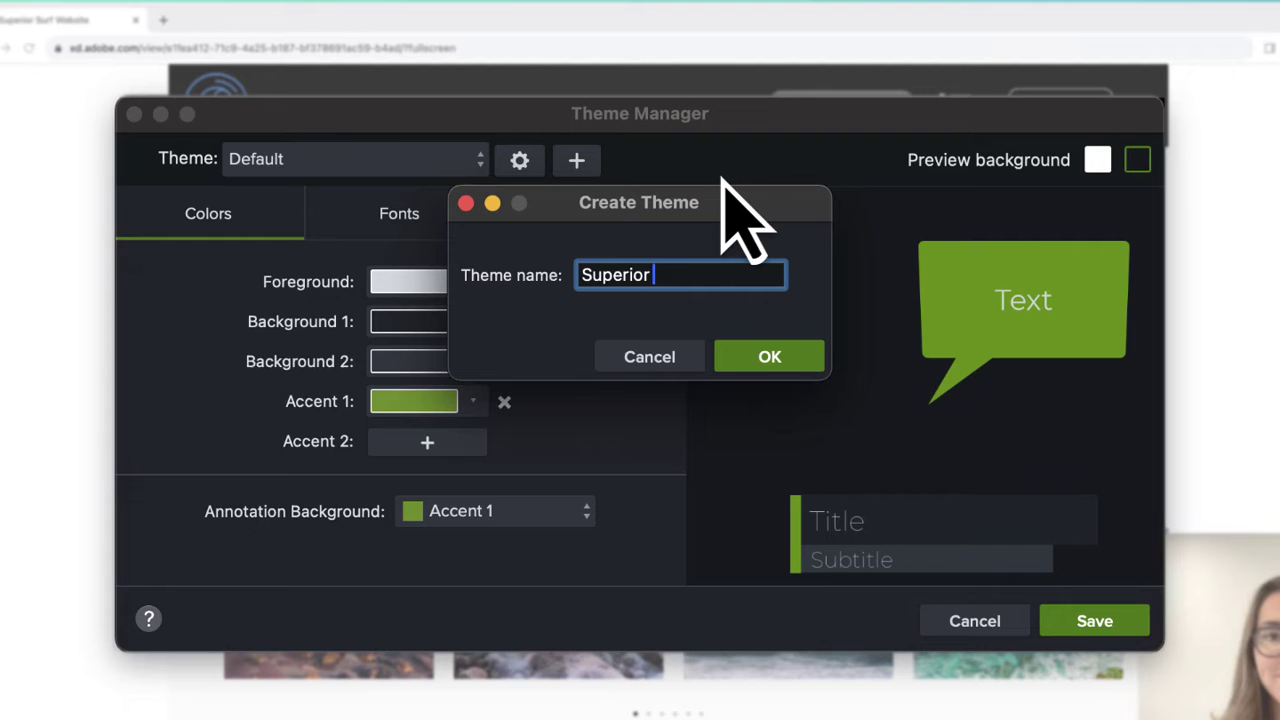
left_click(805, 360)
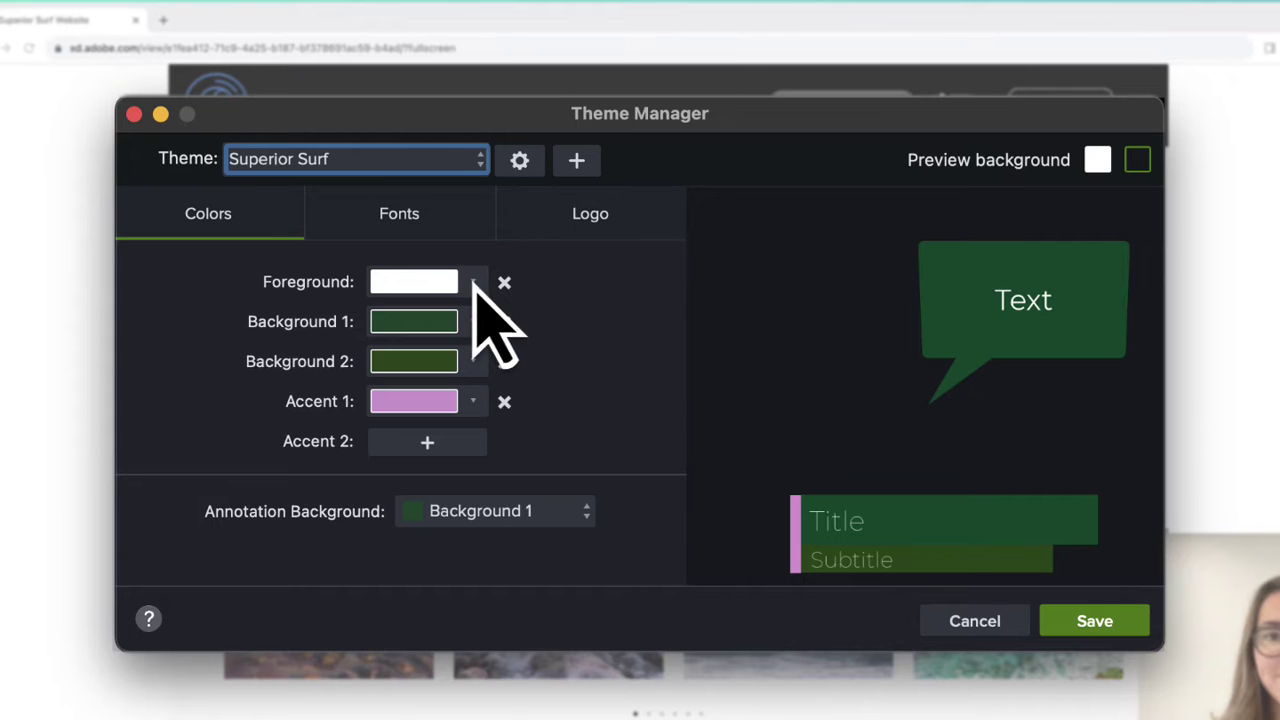
Set Foreground white, eyedrop site yellow and logo blue for Backgrounds 1–2, and annotations Accent 1.
left_click(473, 283)
left_click(310, 342)
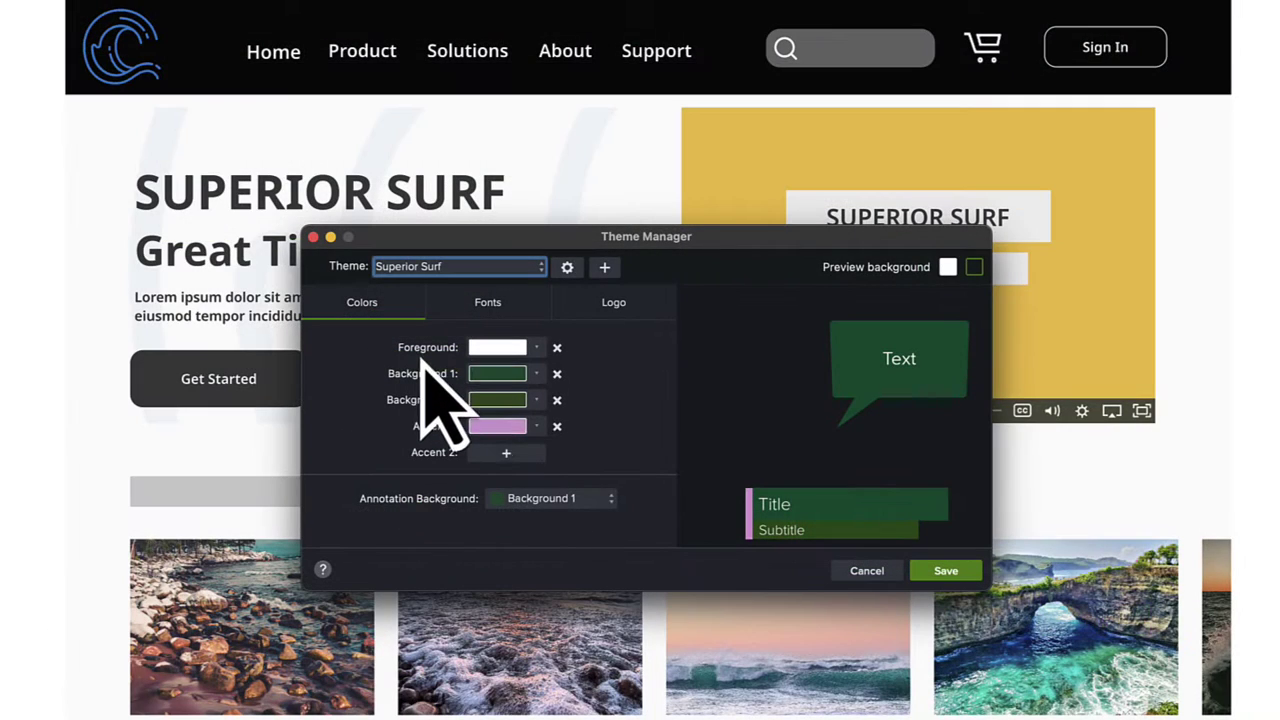
left_click(536, 373)
left_click(573, 421)
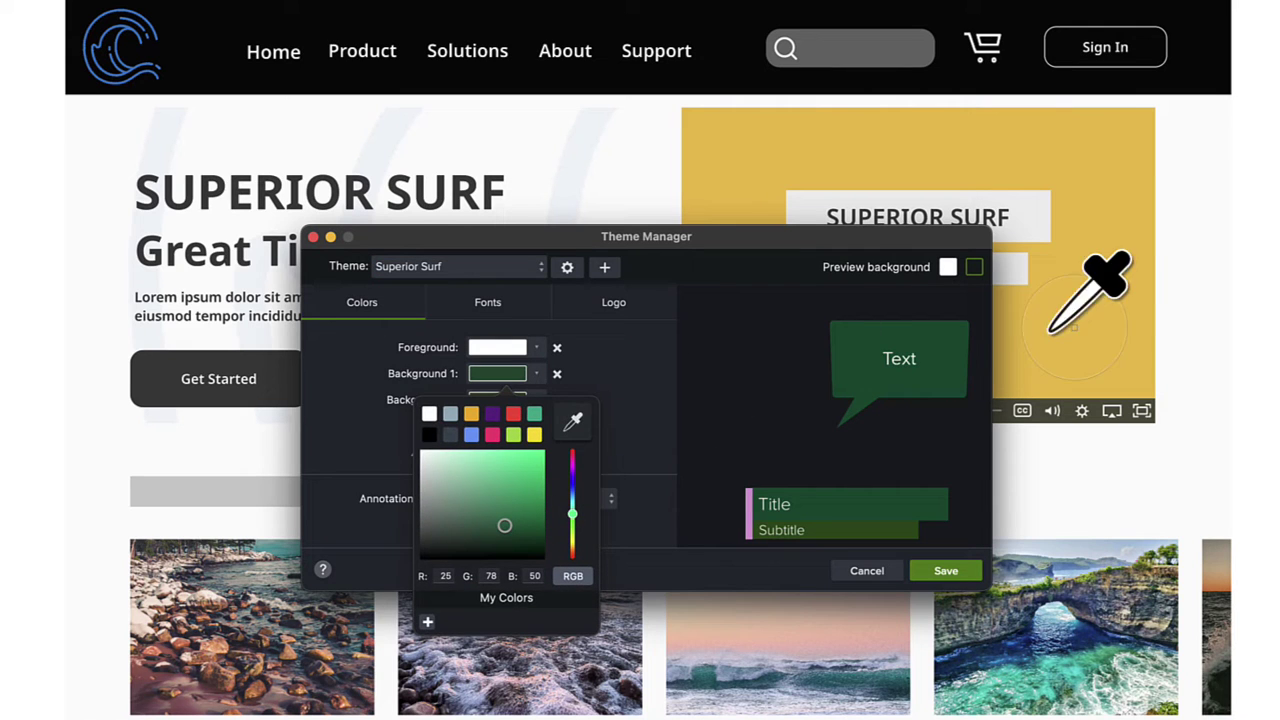
left_click(1080, 327)
left_click(536, 399)
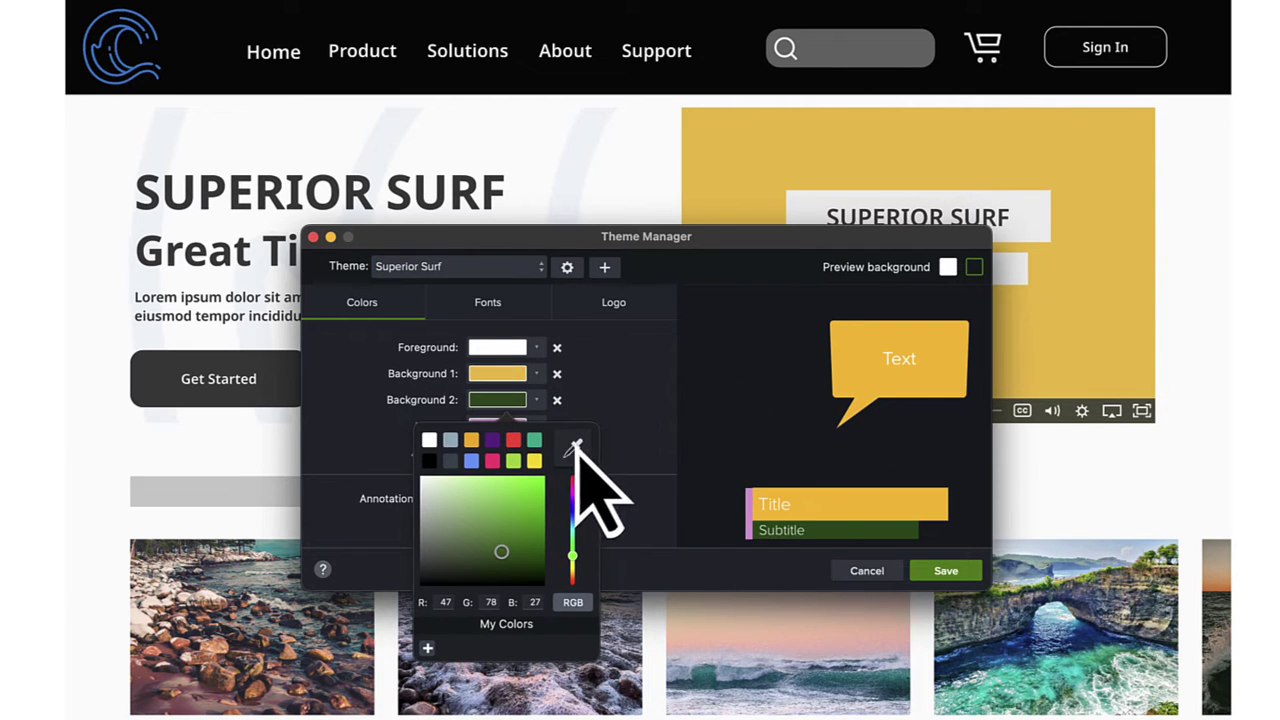
left_click(573, 447)
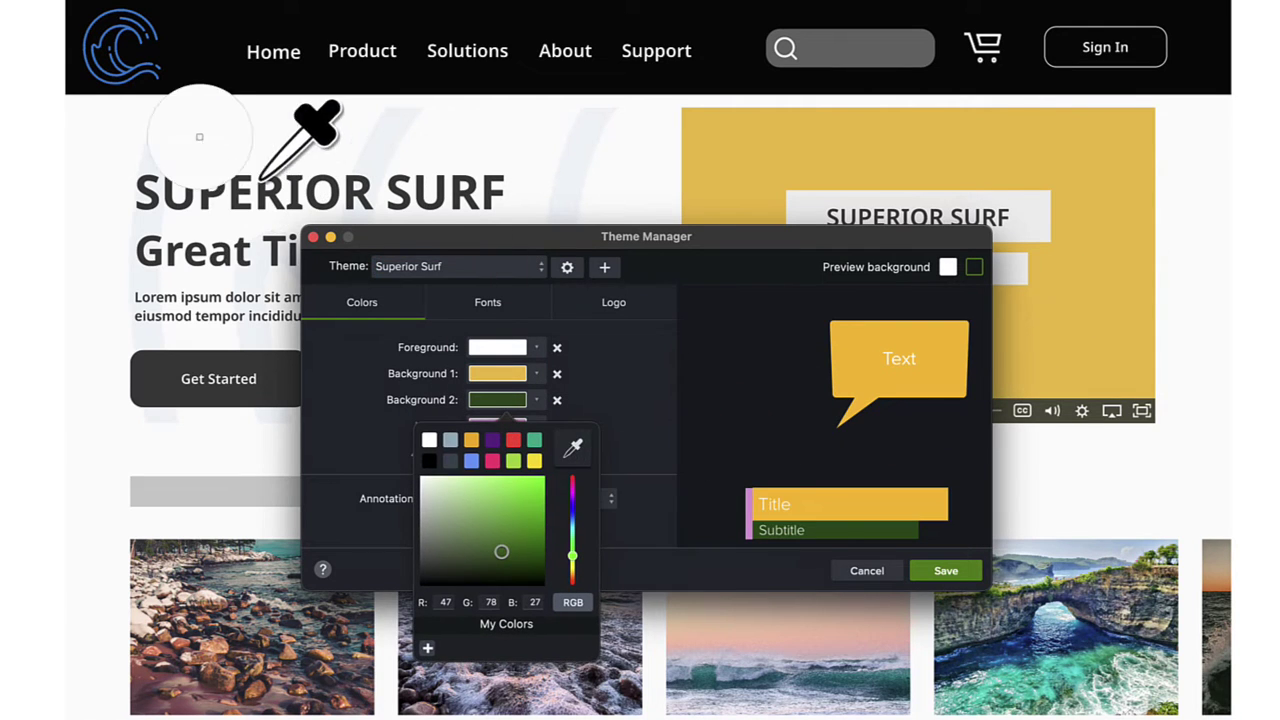
left_click(130, 74)
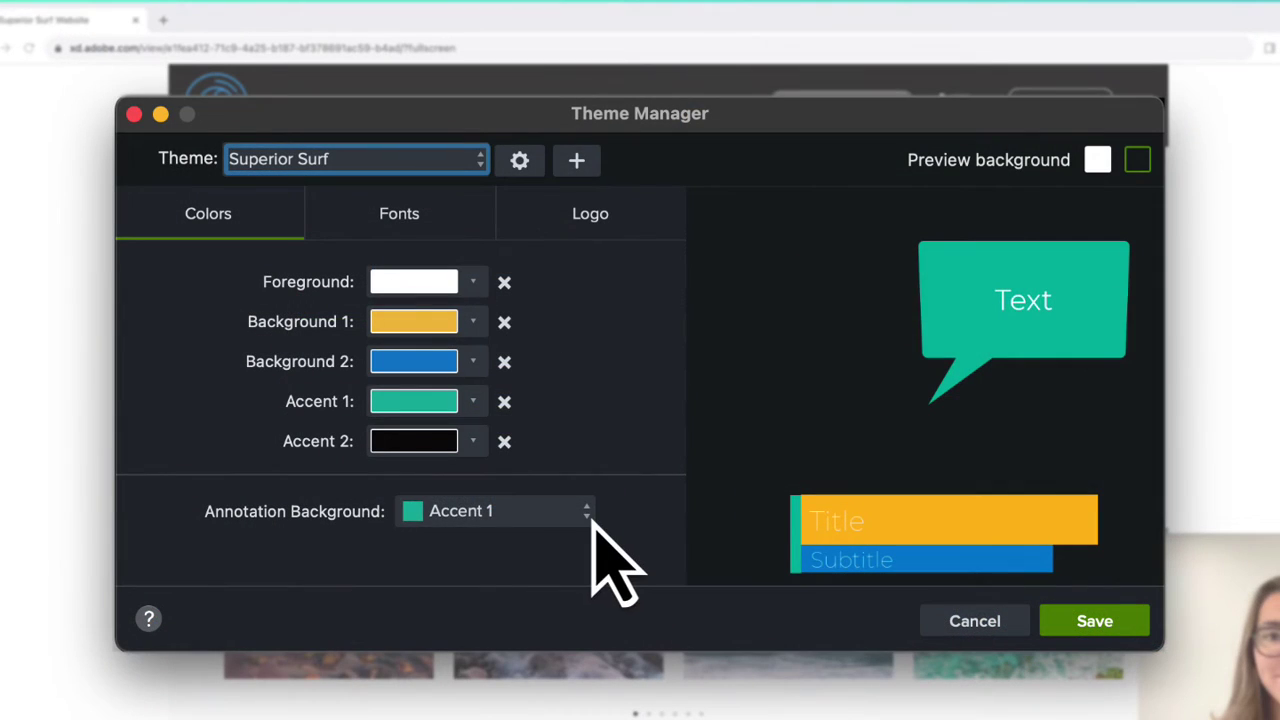
left_click(566, 515)
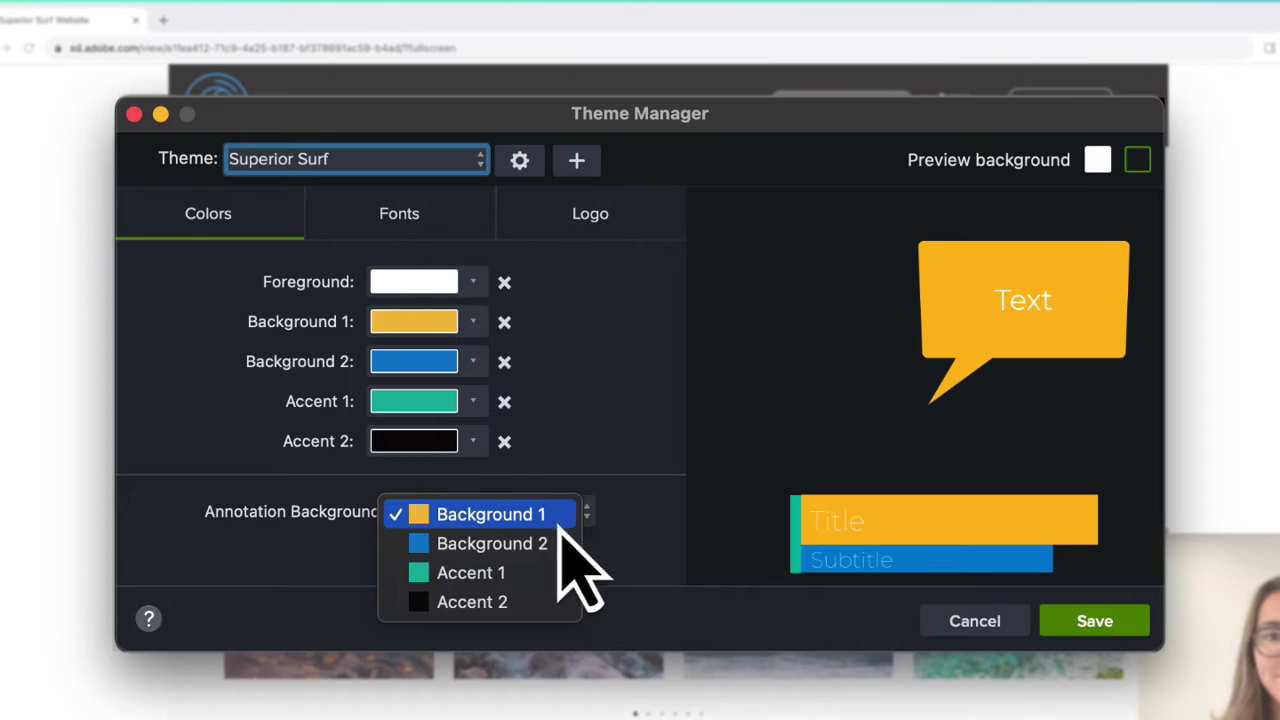
left_click(521, 577)
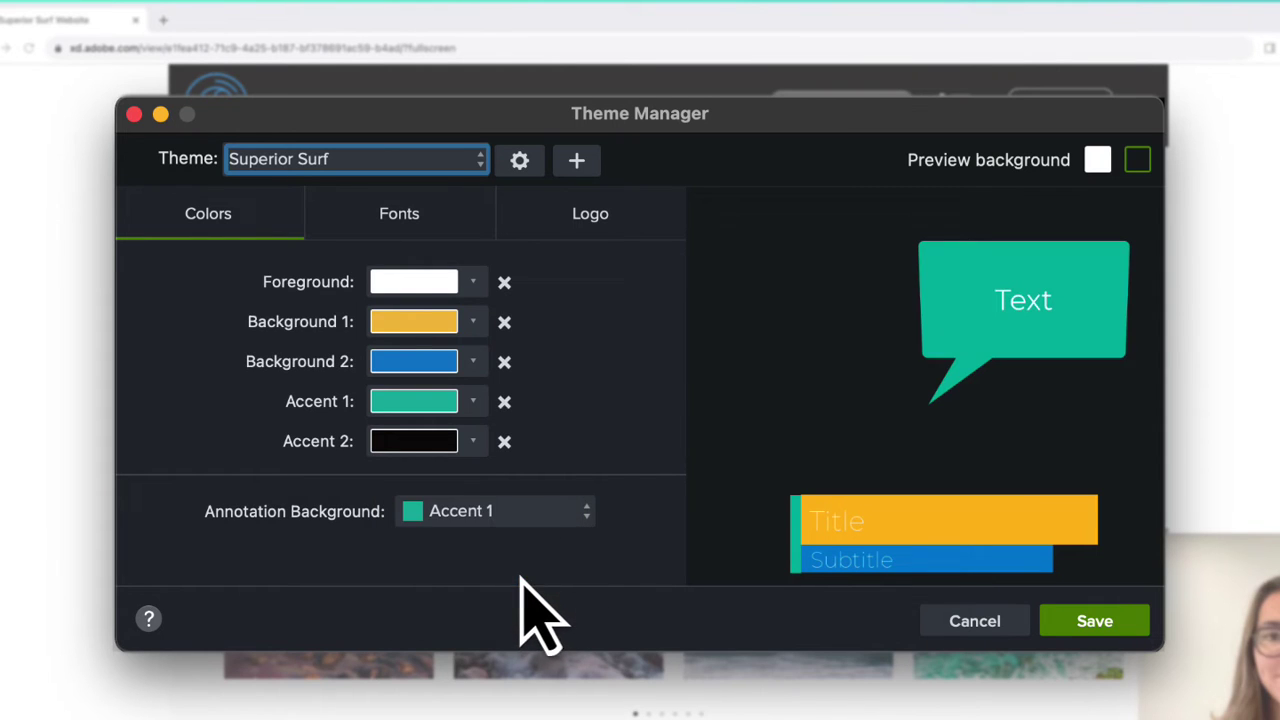
Set the theme's Font 1 to Proxima Nova.
left_click(460, 213)
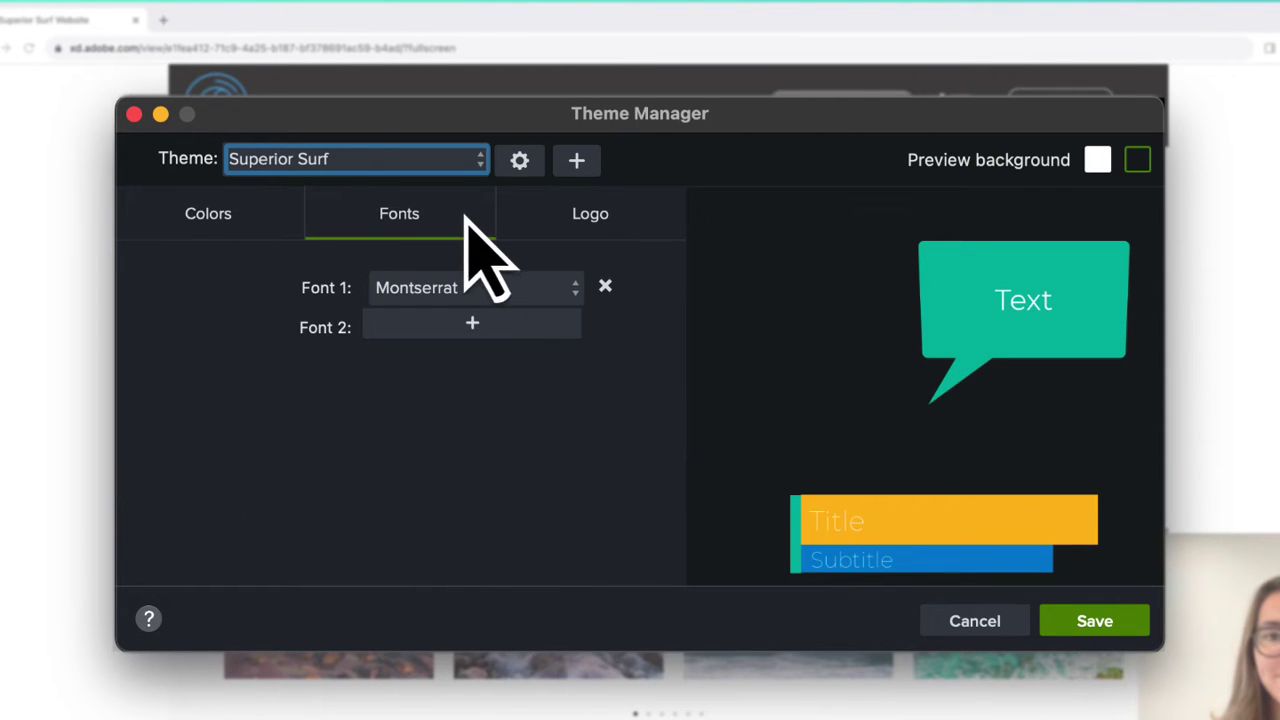
left_click(563, 288)
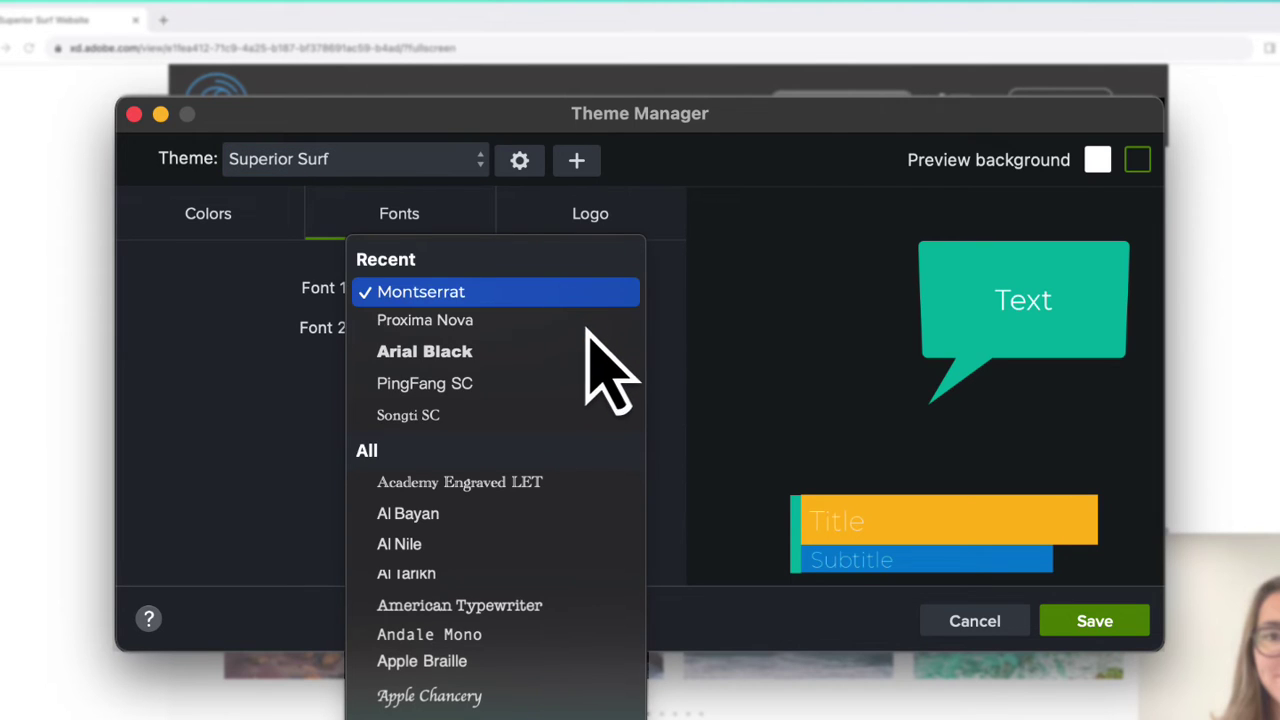
left_click(587, 332)
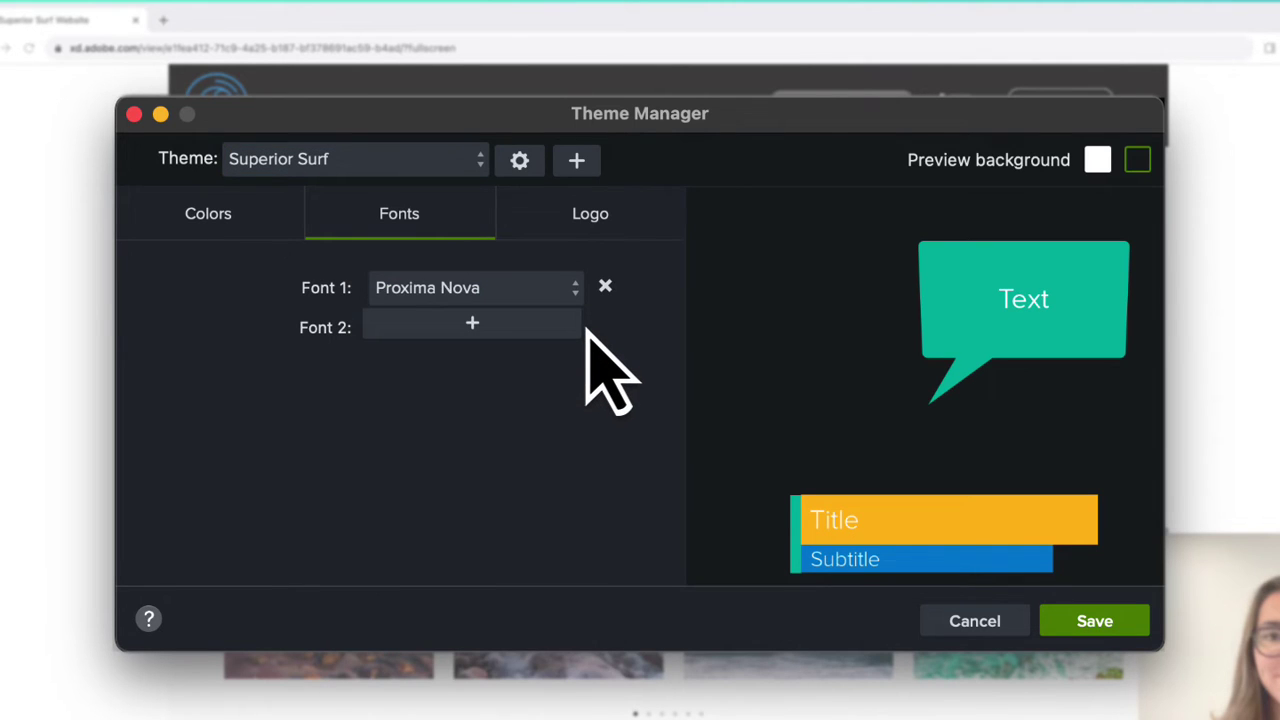
Load Superior Surf Logo.png as the theme's logo.
left_click(648, 213)
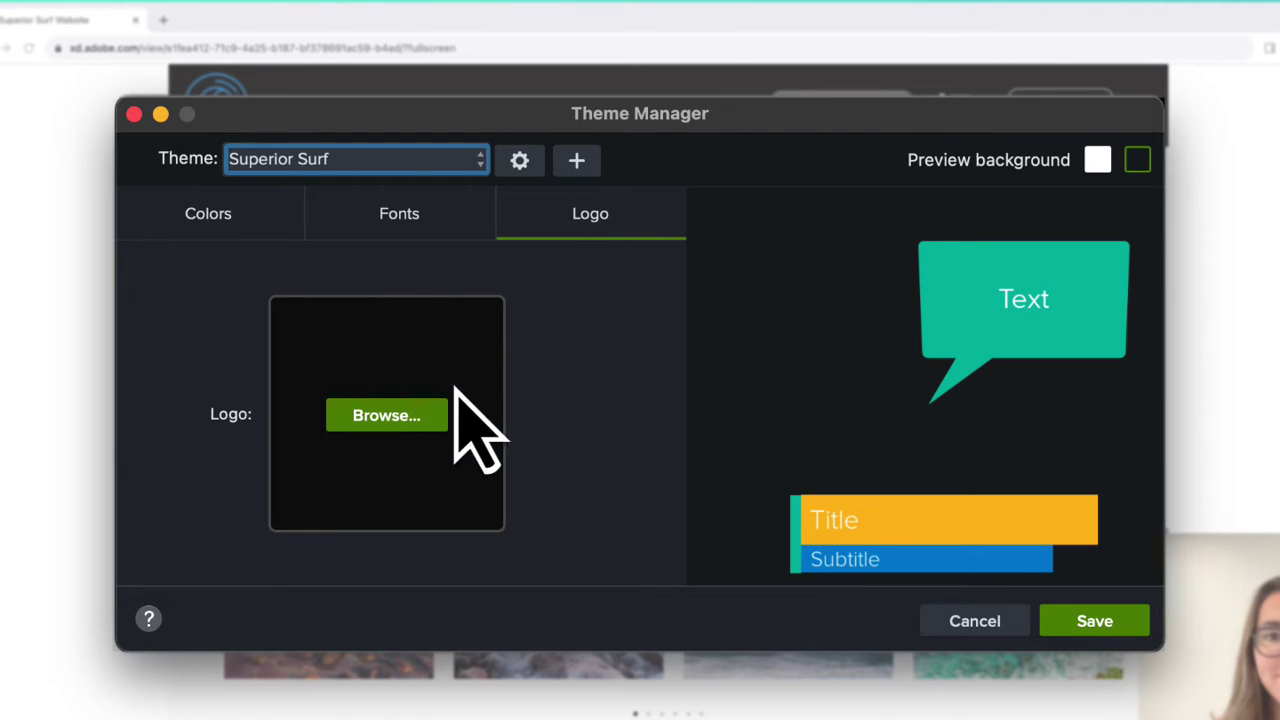
left_click(420, 418)
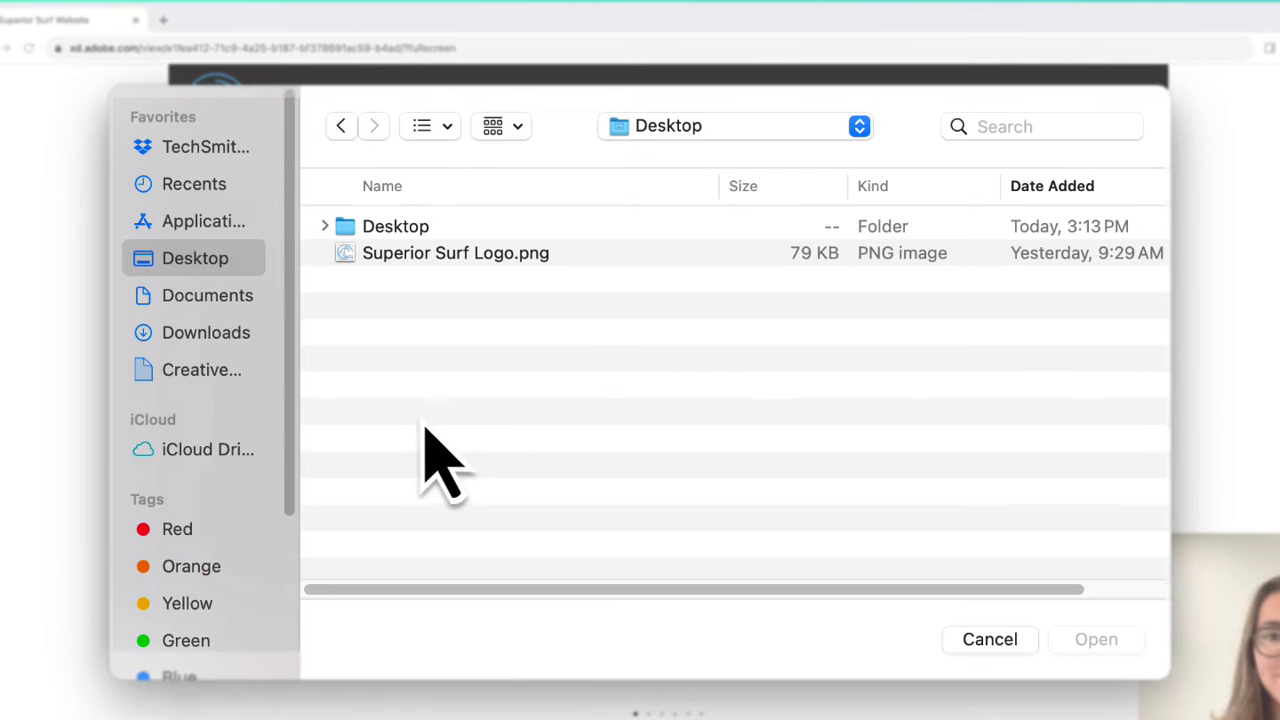
left_click(583, 258)
left_click(1095, 642)
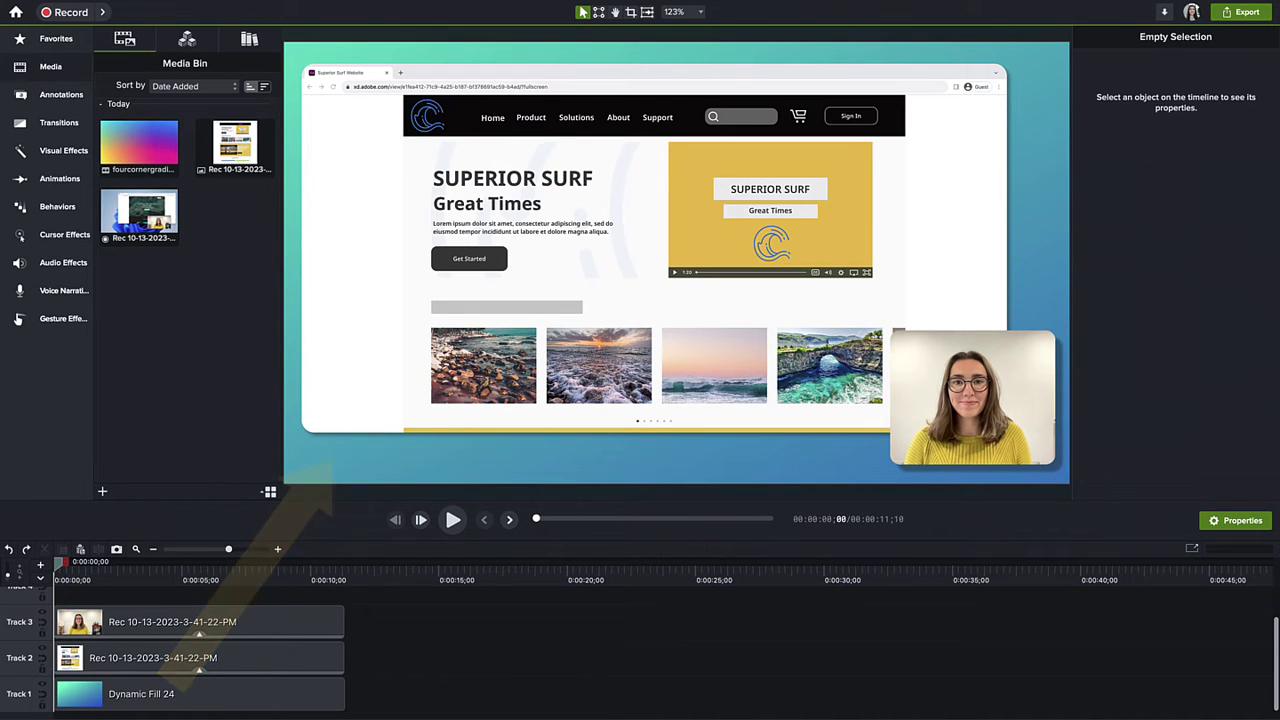
Apply the Superior Surf theme swatches to Dynamic Fill 24's colours: white, yellow, blue and teal.
left_click(300, 708)
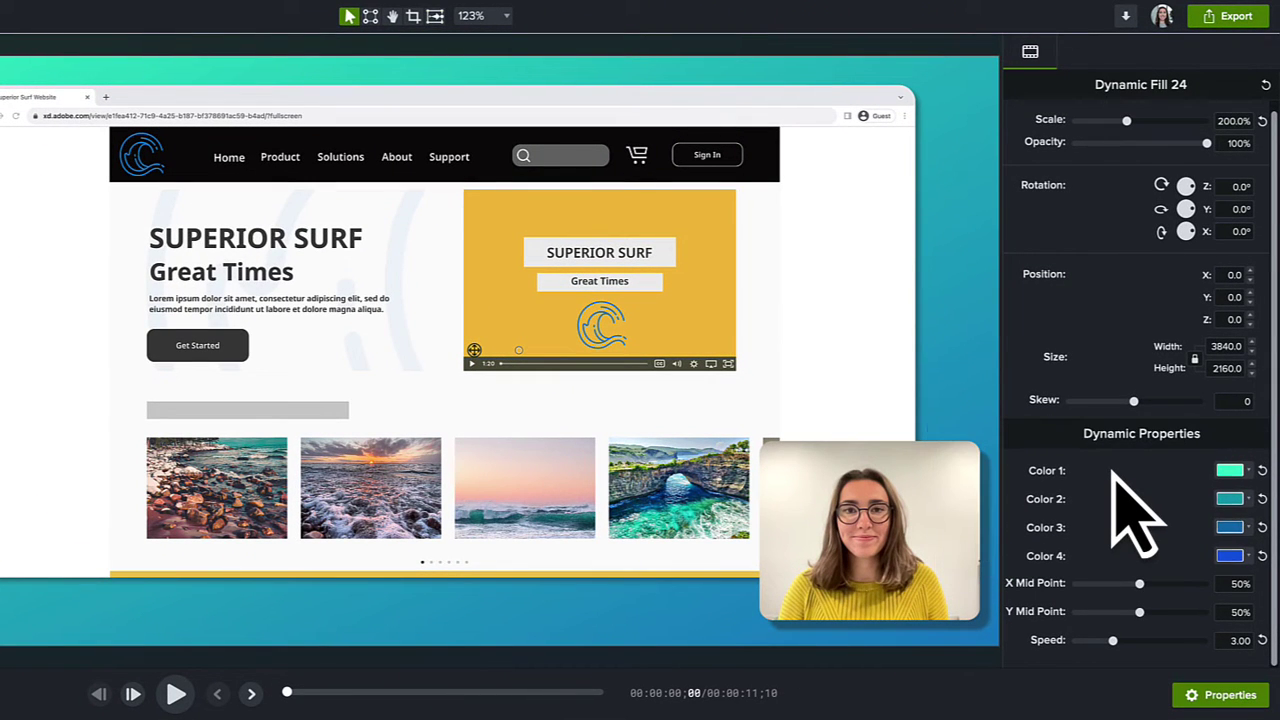
left_click(1250, 474)
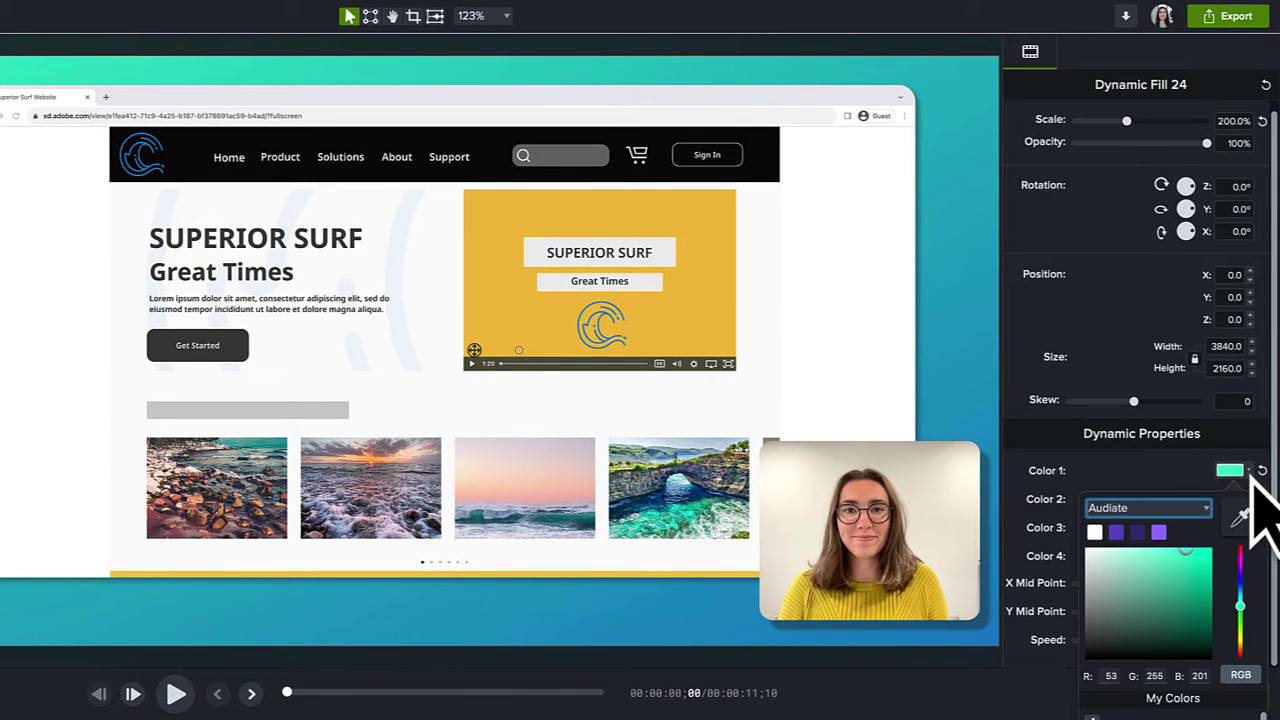
left_click(1203, 509)
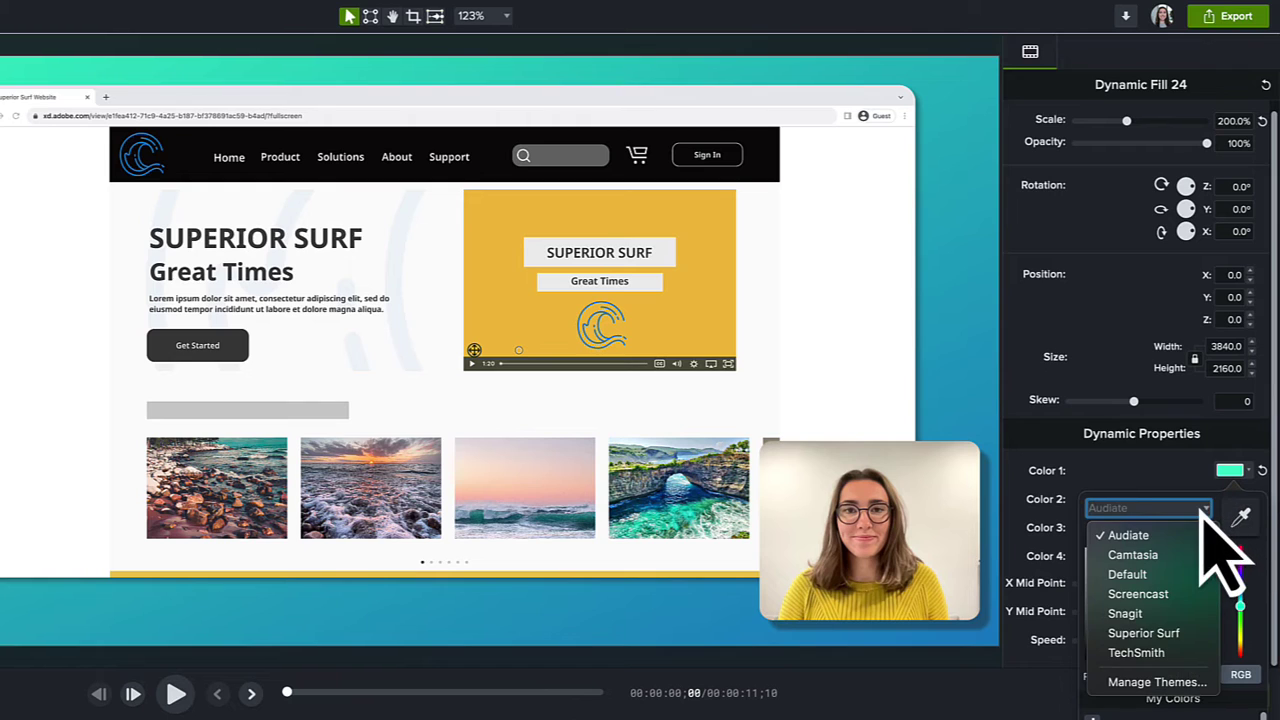
left_click(1198, 633)
left_click(1096, 533)
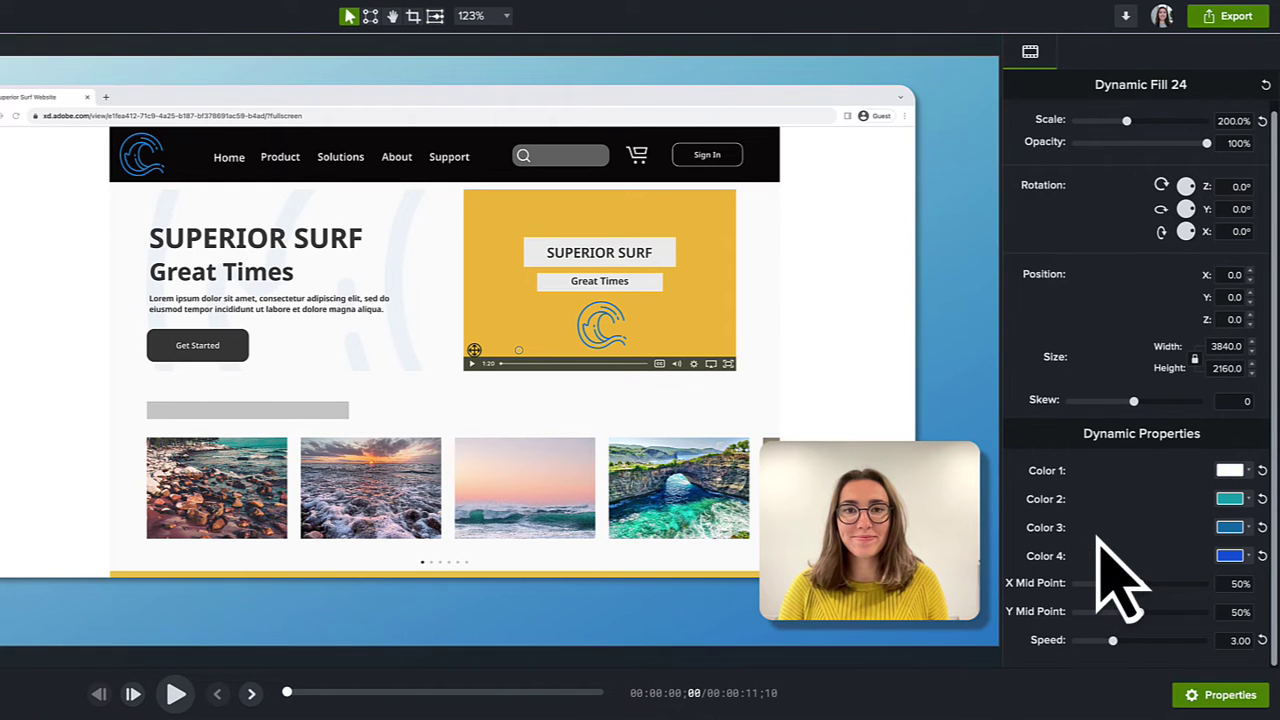
left_click(1098, 538)
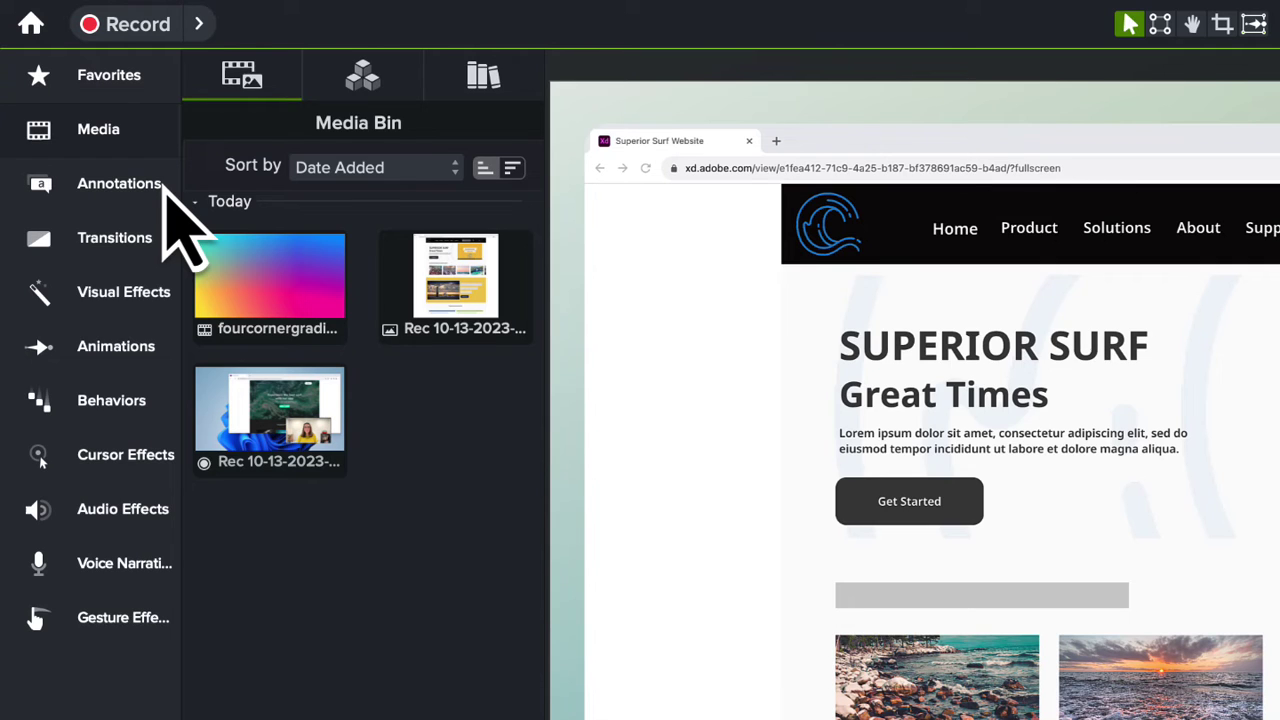
Show the Sketch Motion annotations and move the playhead to 0:07;20 where Contact Us appears.
left_click(150, 184)
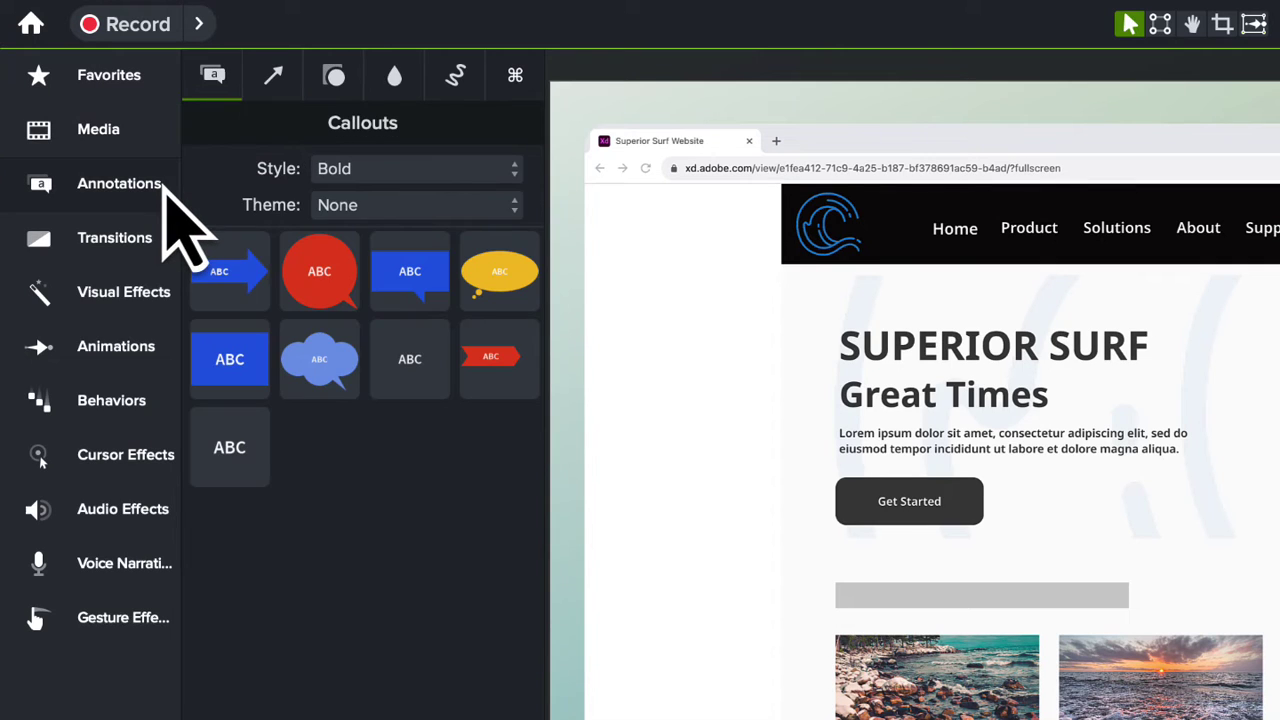
left_click(458, 77)
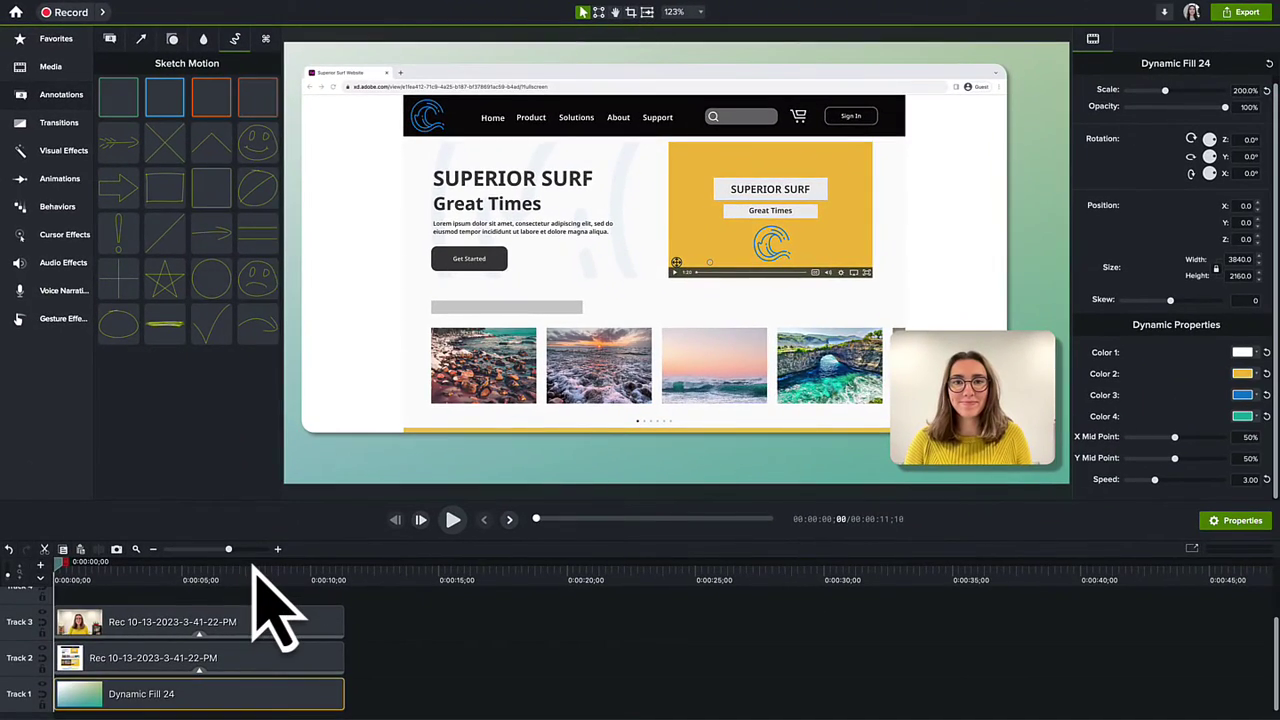
left_click(253, 568)
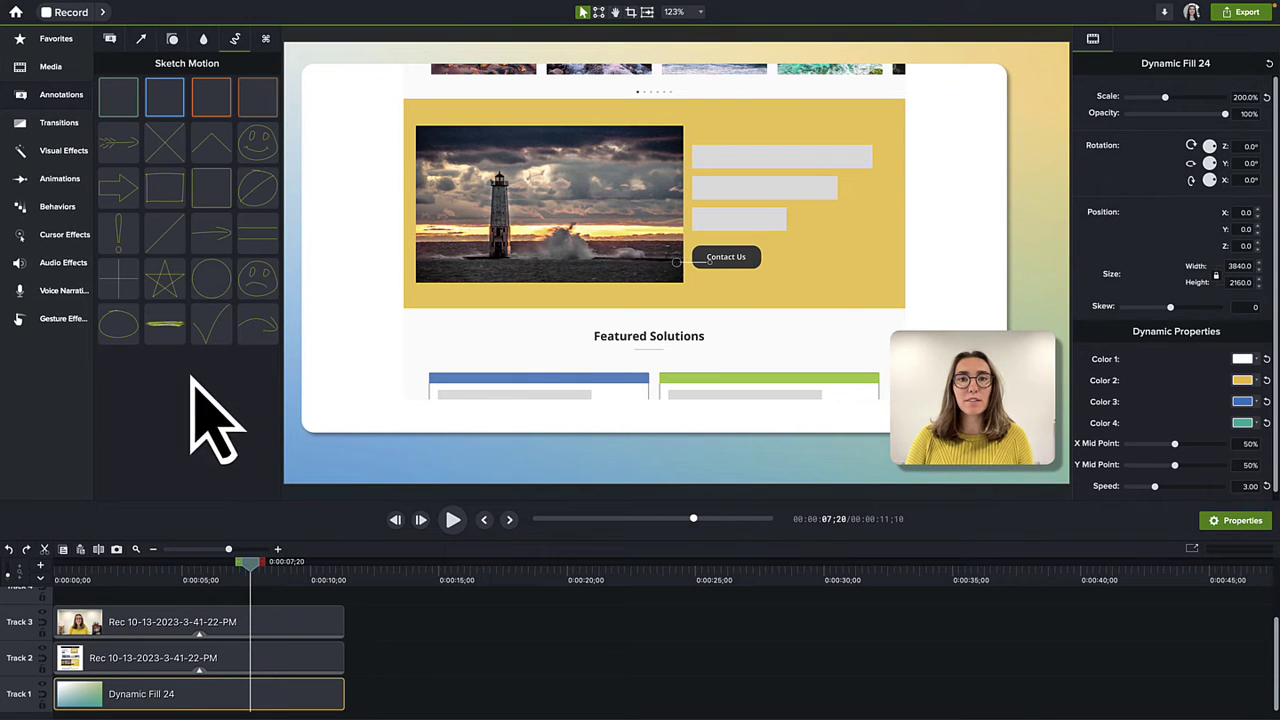
Add a sketch-motion rectangle and fit it tightly around the Contact Us button.
left_click_drag(150, 112, 720, 251)
left_click_drag(732, 188, 738, 233)
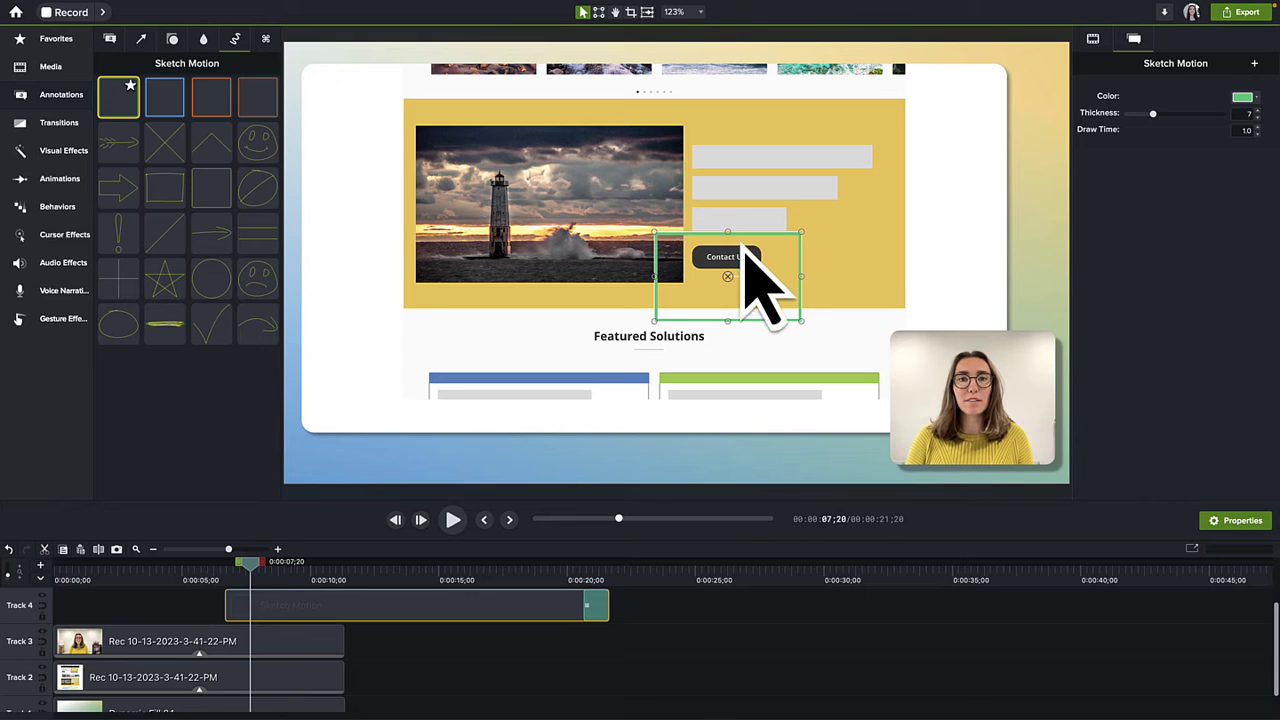
left_click_drag(801, 277, 777, 277)
mouse_move(716, 322)
left_mouse_down()
mouse_move(712, 284)
mouse_move(677, 258)
left_mouse_up()
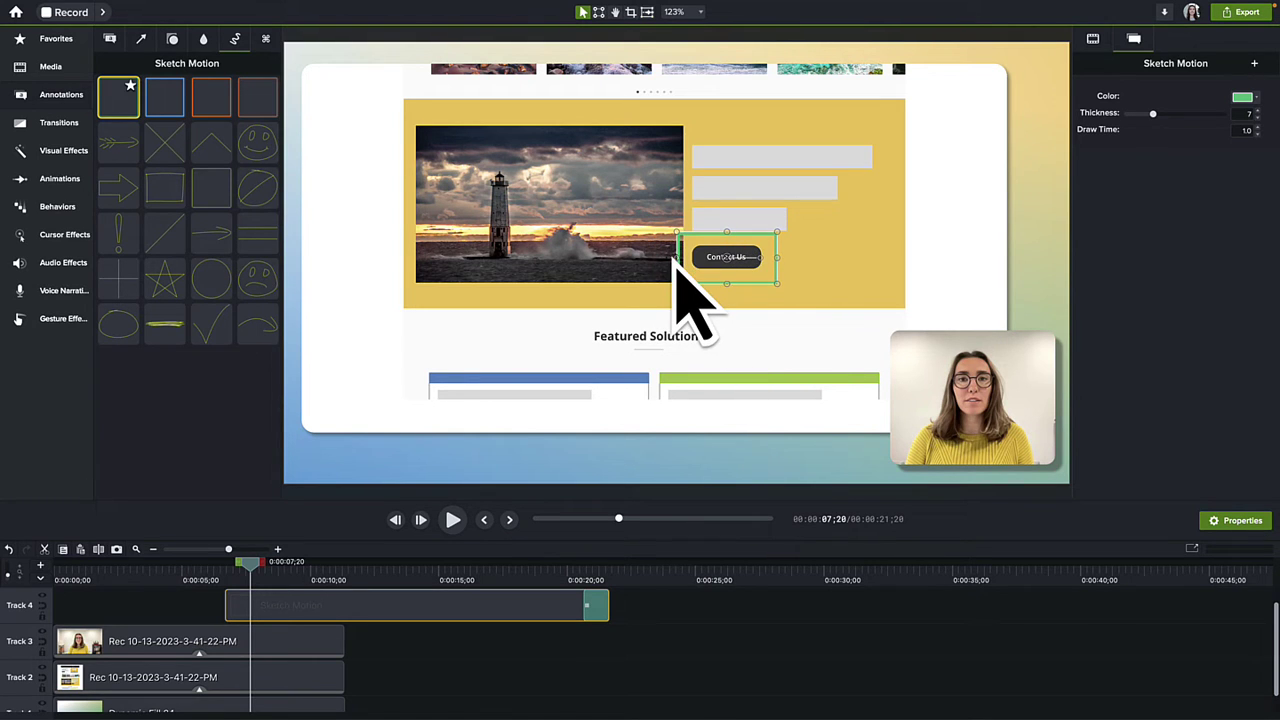
Make the sketch outline blue and thicker.
left_click(1250, 98)
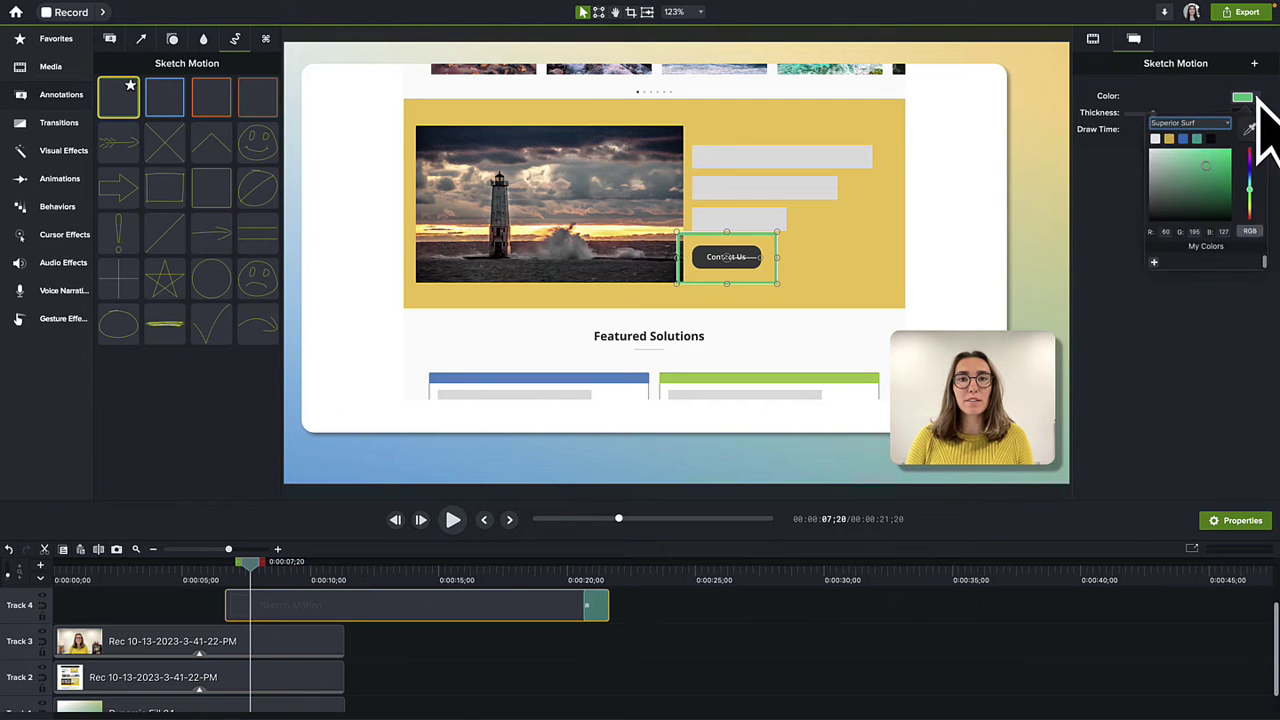
left_click(1174, 144)
left_click_drag(1153, 113, 1188, 114)
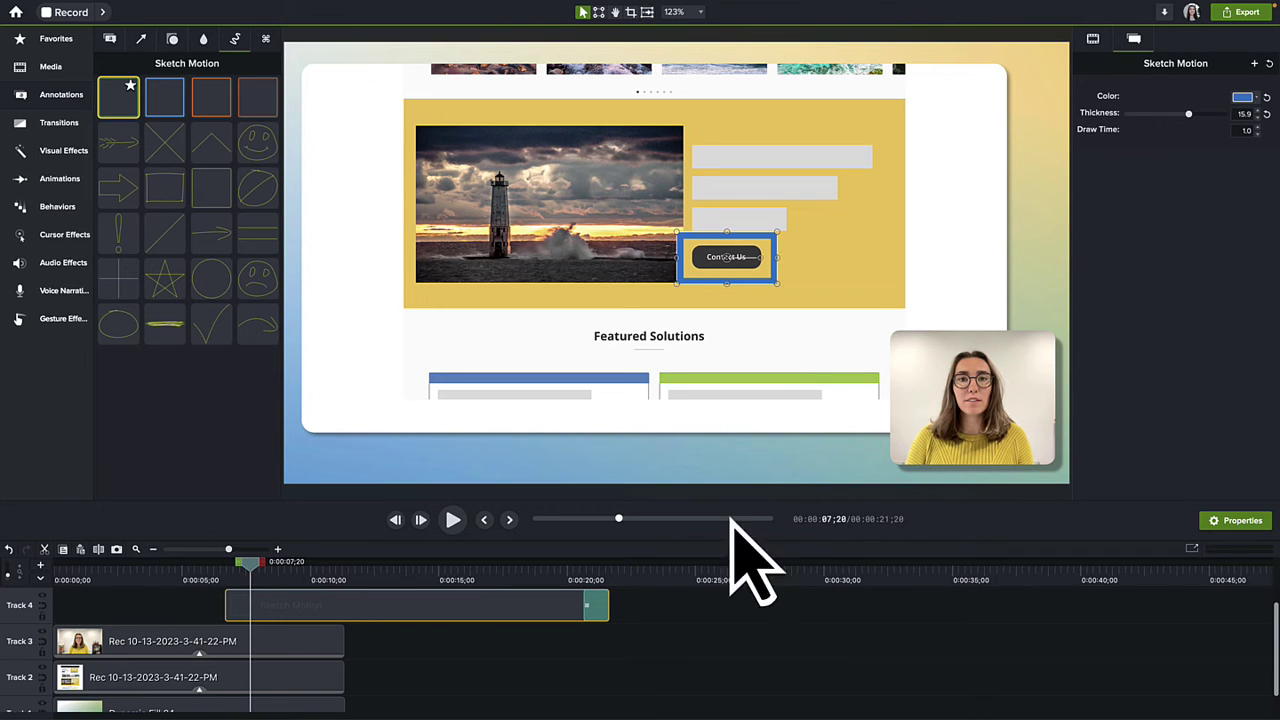
Trim the sketch clip to end near 7 seconds and play it back to check.
left_click_drag(605, 606, 287, 606)
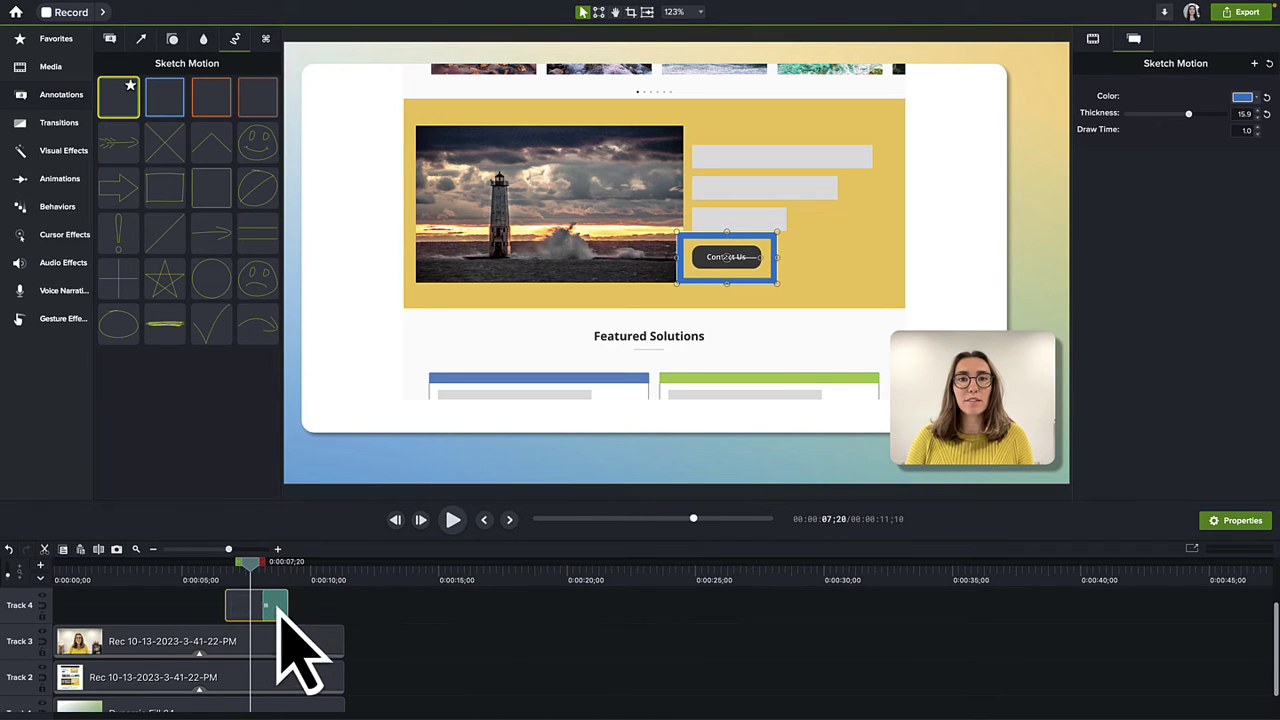
left_click(222, 576)
left_click(405, 605)
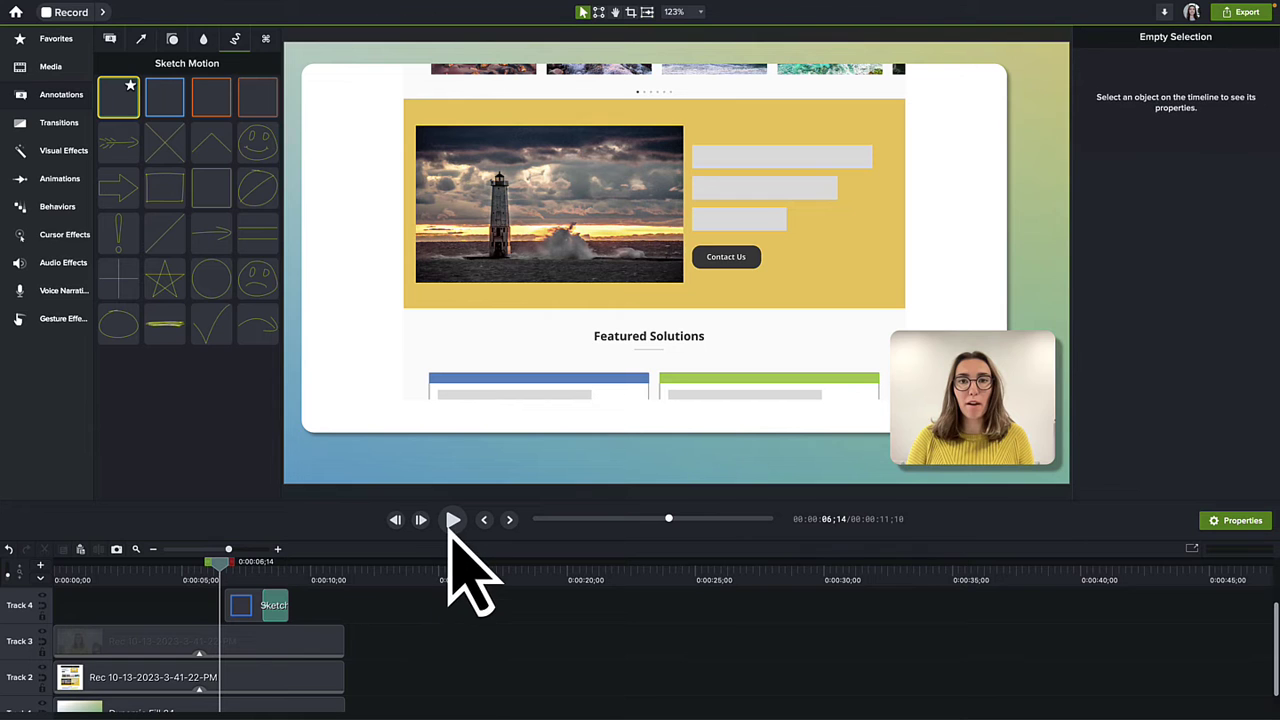
left_click(452, 519)
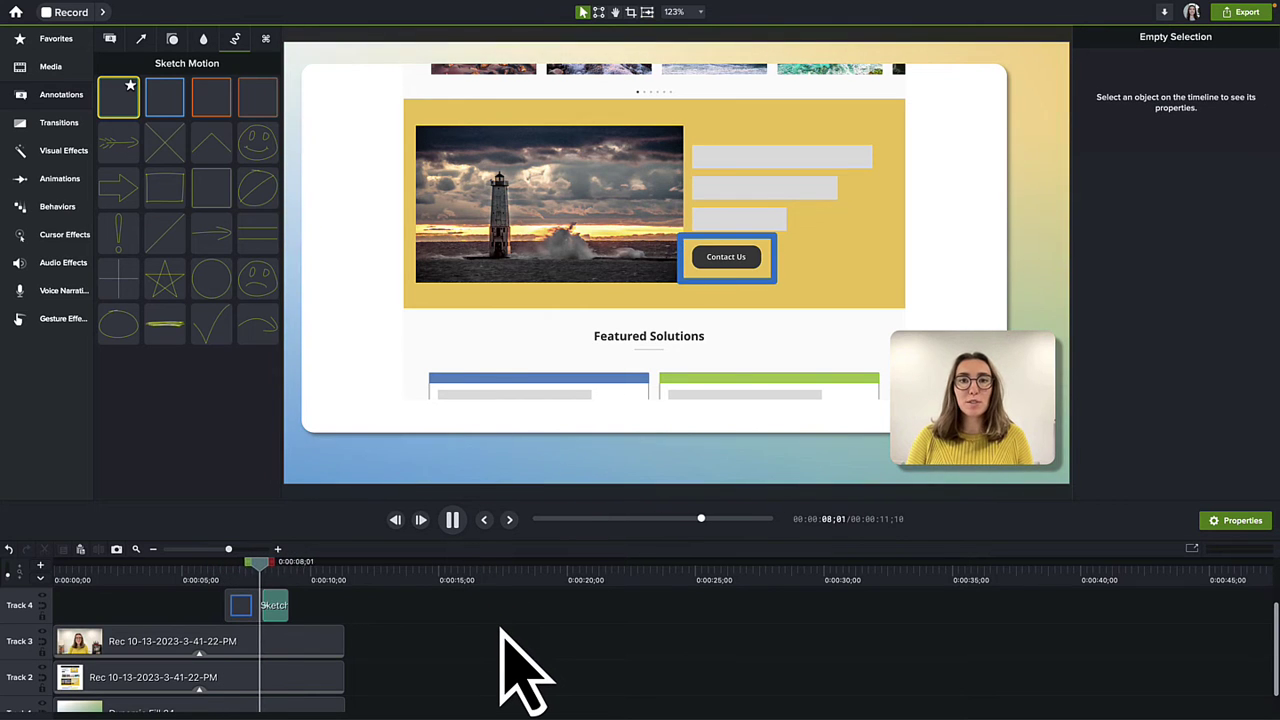
left_click(453, 521)
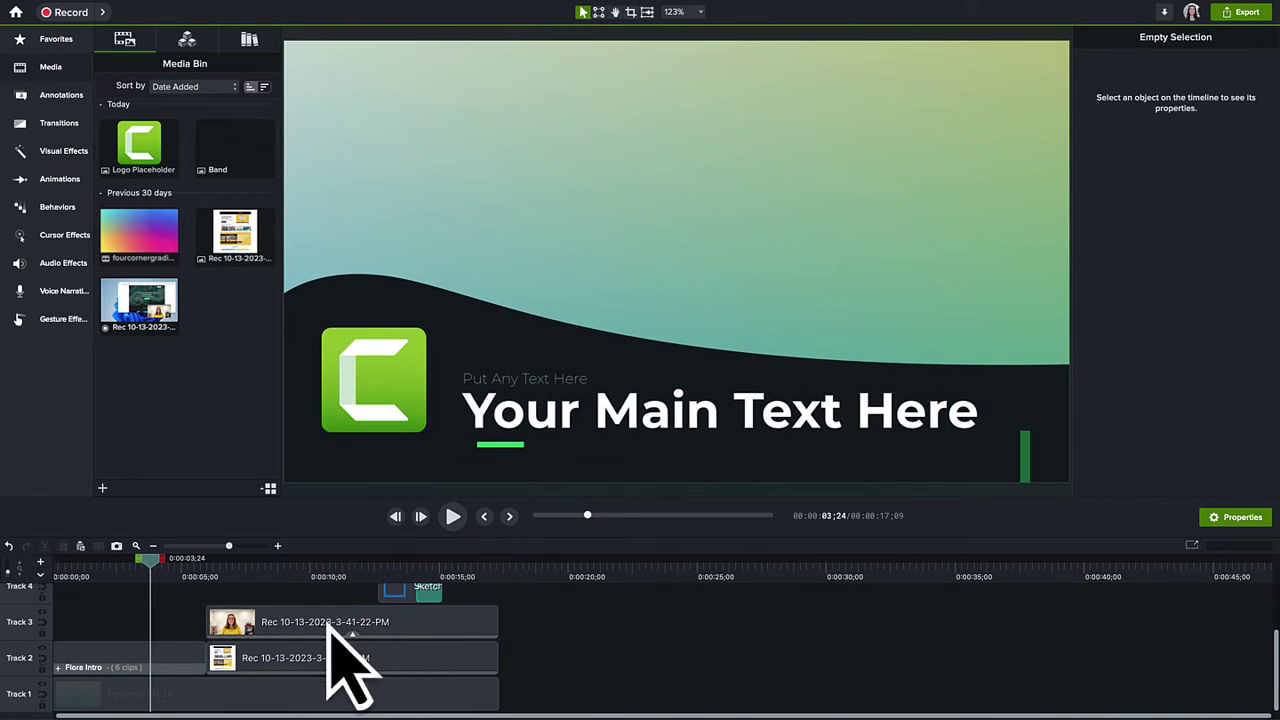
Apply the Superior Surf theme to the Flora Intro title clip.
left_click(178, 666)
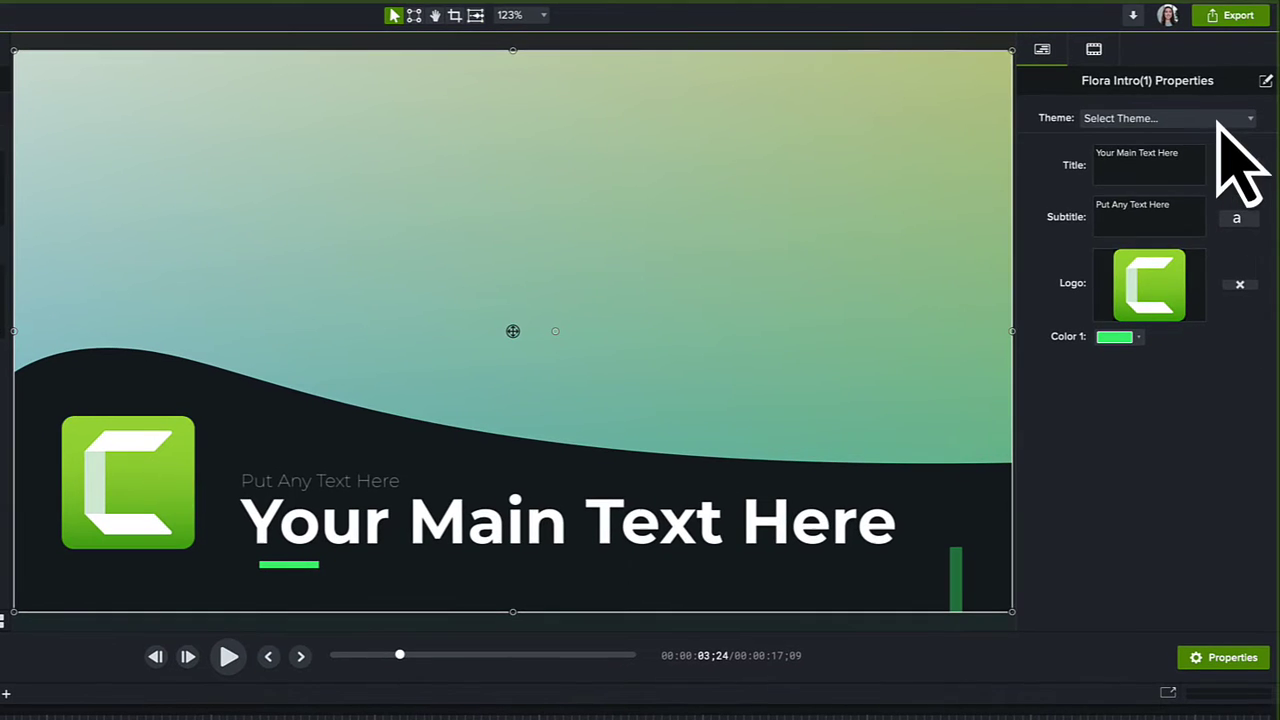
left_click(1231, 95)
left_click(1215, 238)
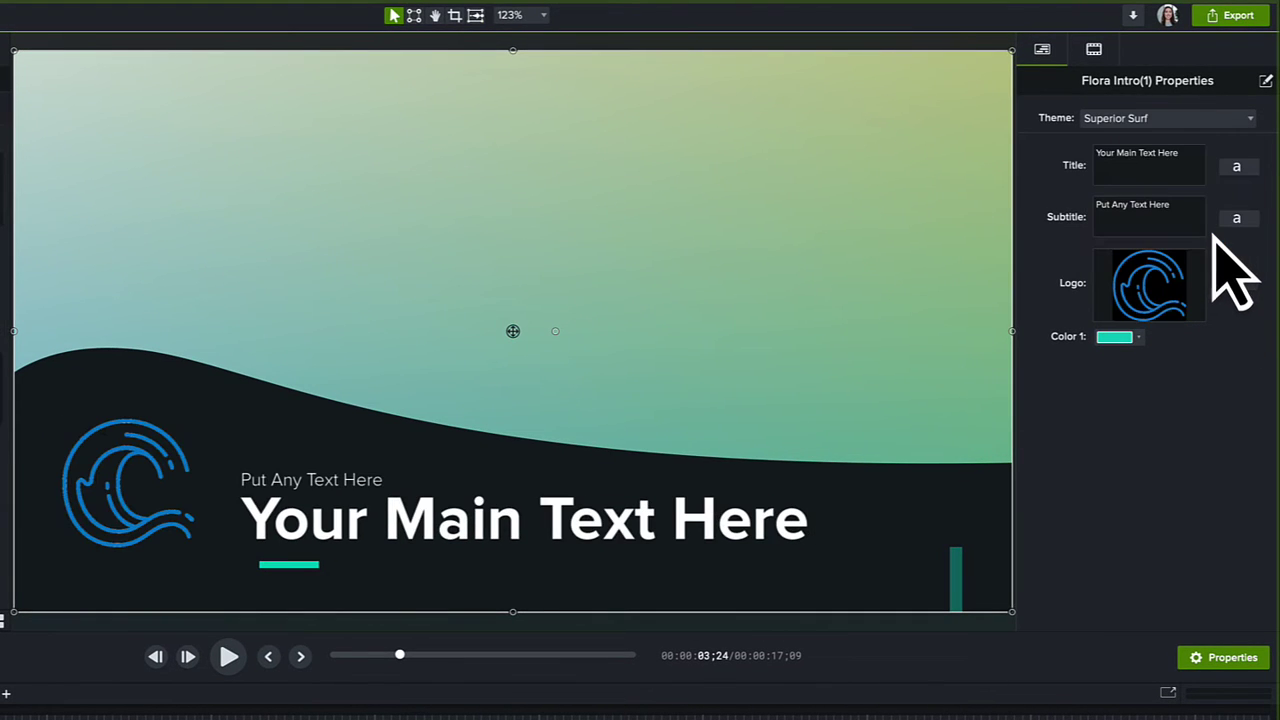
Set the intro title to 'Superior Surf' and the subtitle to the presenter's name.
left_click(1188, 170)
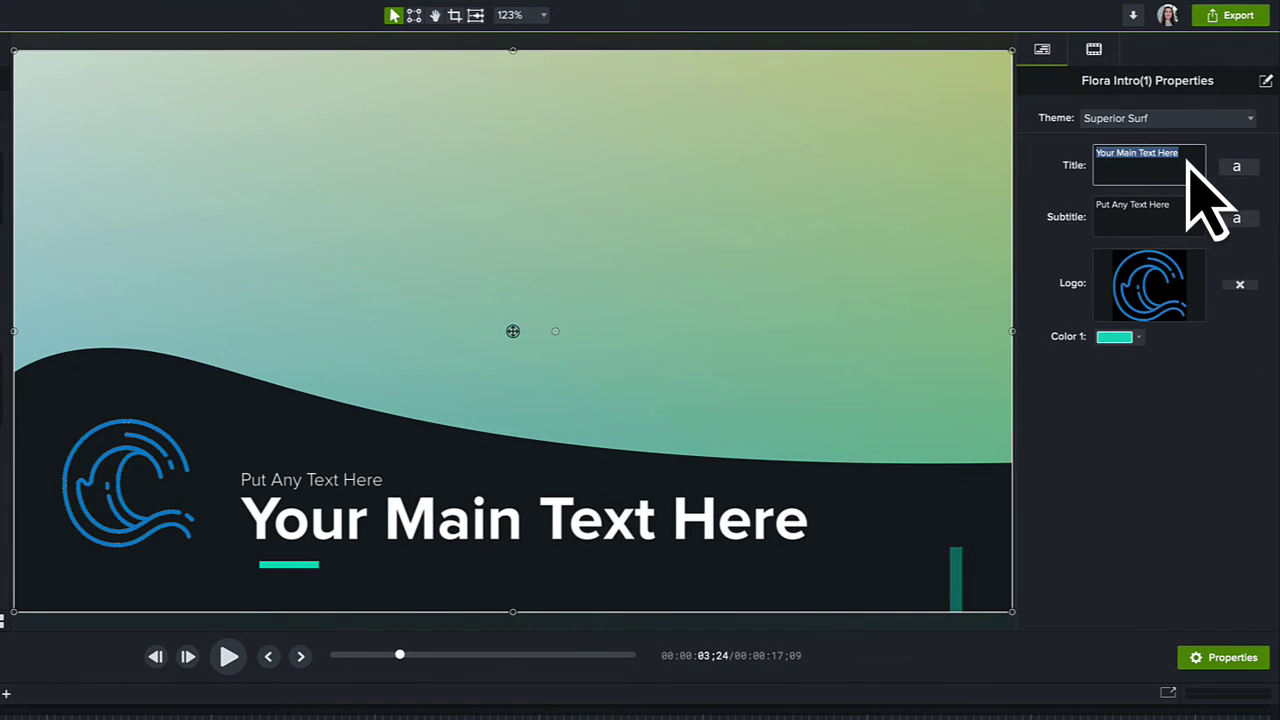
type("Superior Surf")
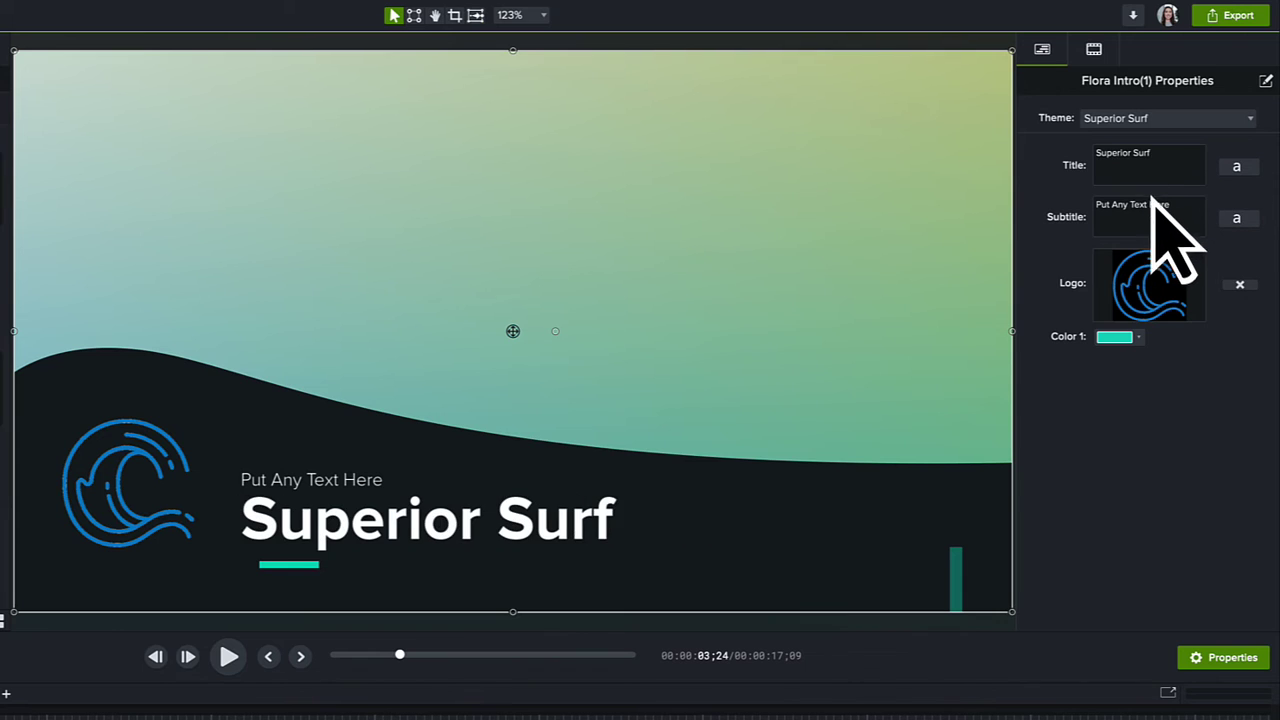
left_click(1141, 210)
type("Carson")
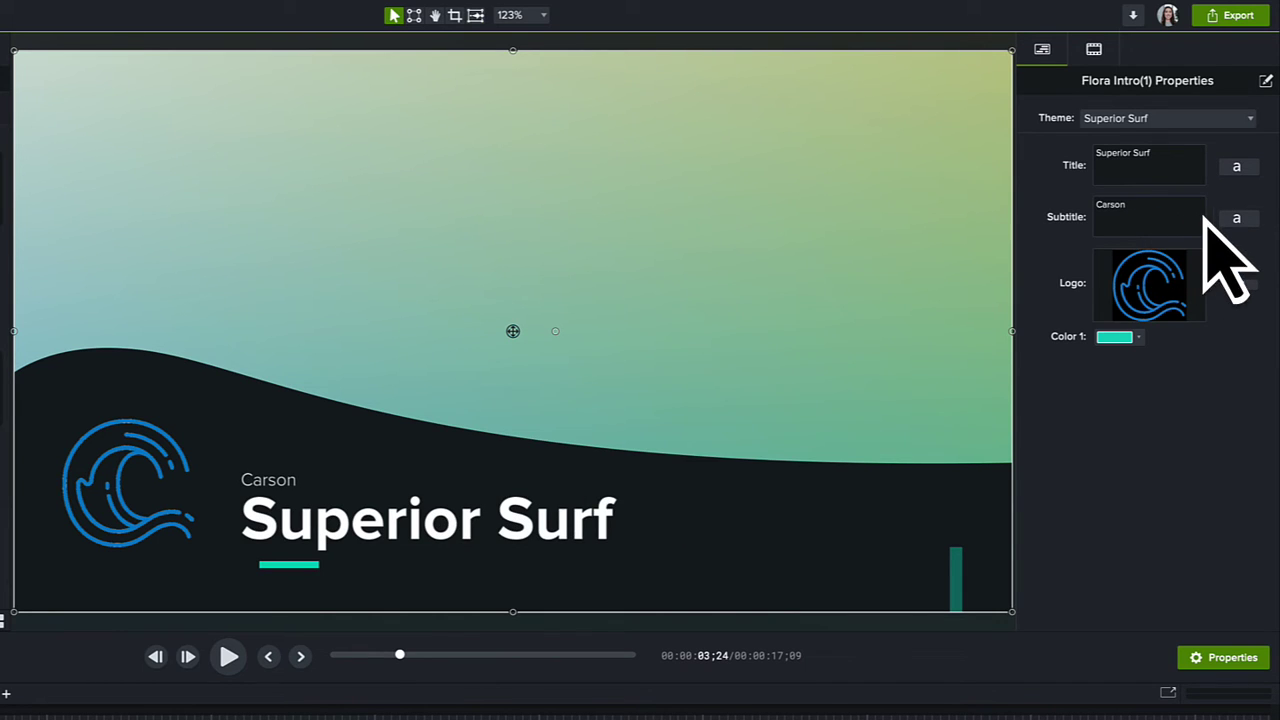
left_click(1237, 218)
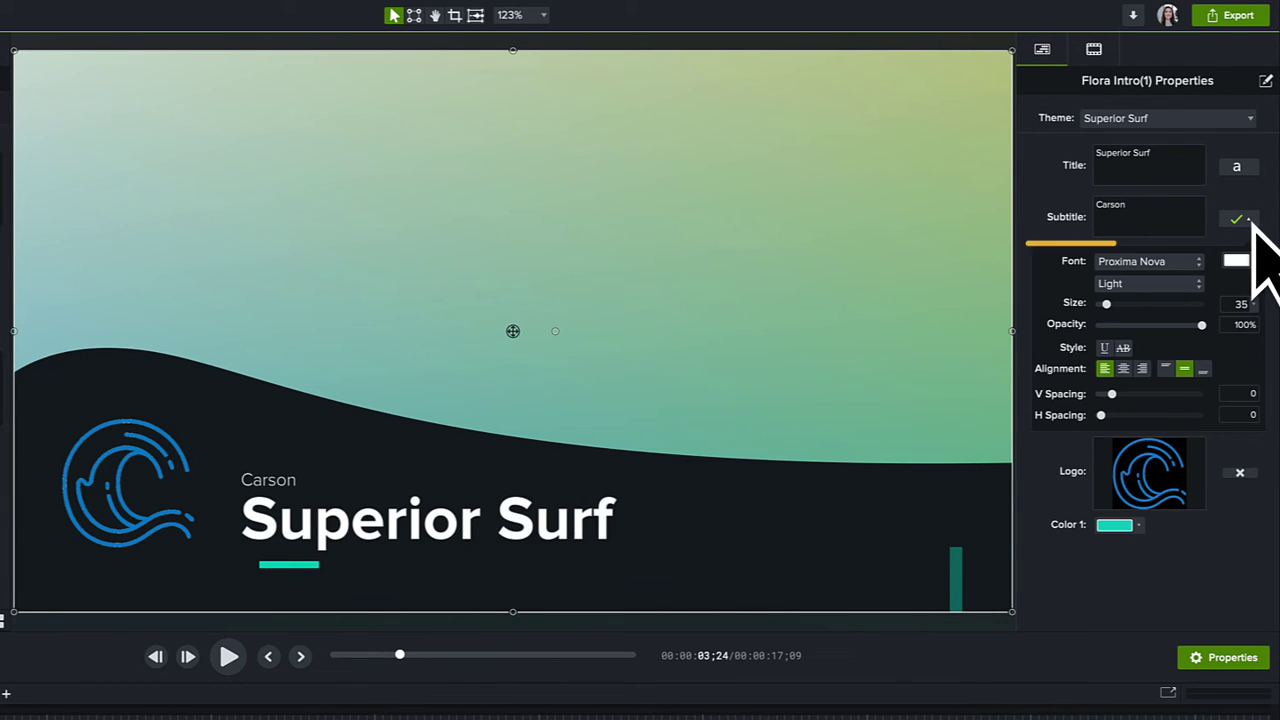
left_click(1250, 223)
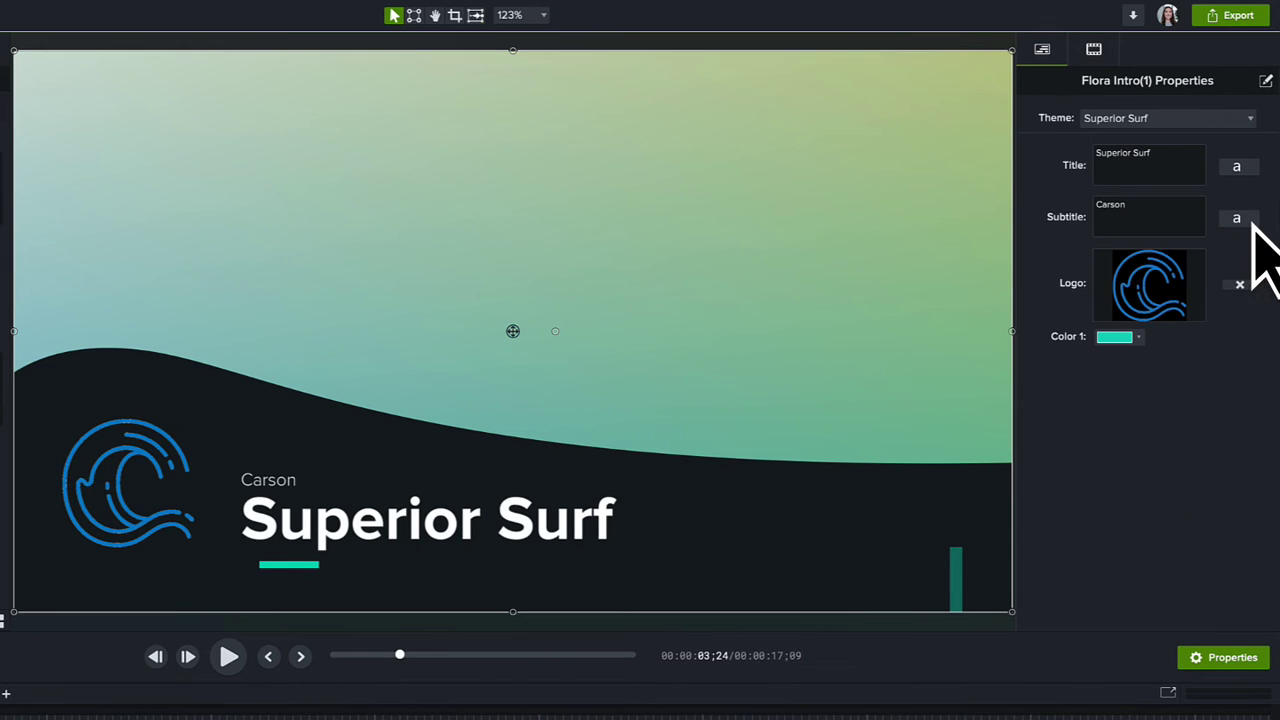
left_click(1138, 338)
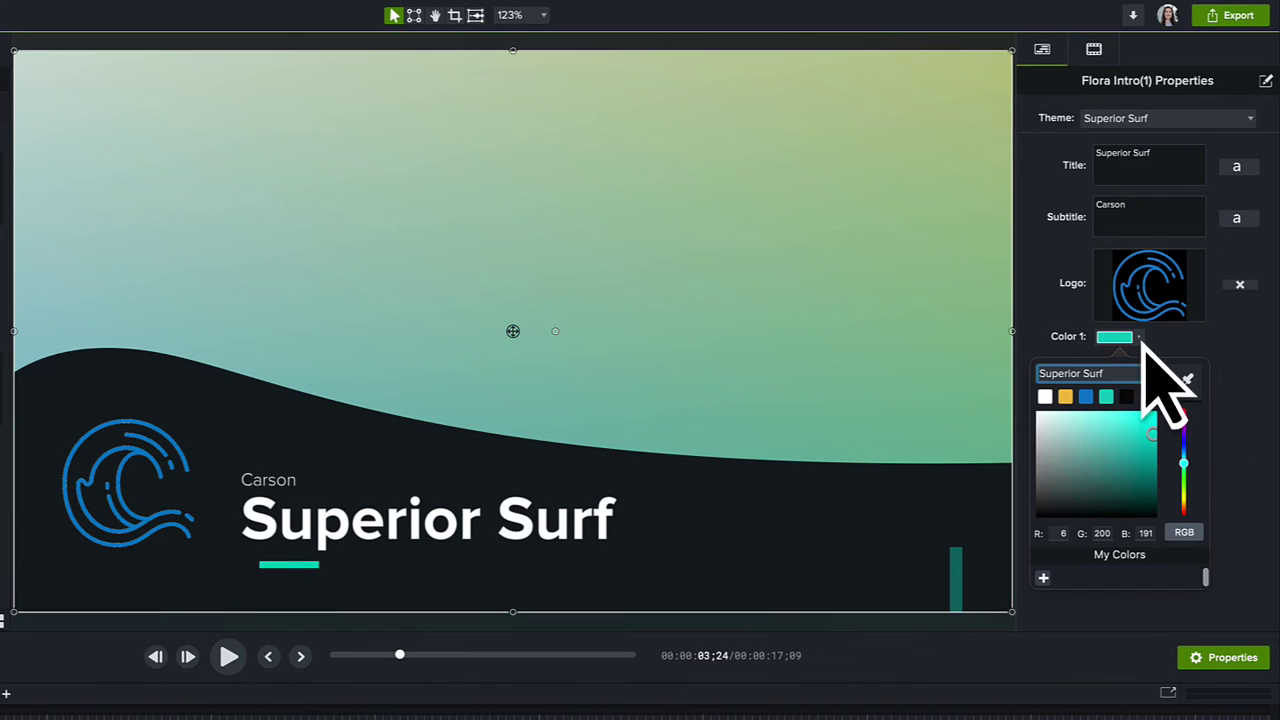
Choose yellow for the intro's Color 1 accent and preview the intro playback.
left_click(1066, 398)
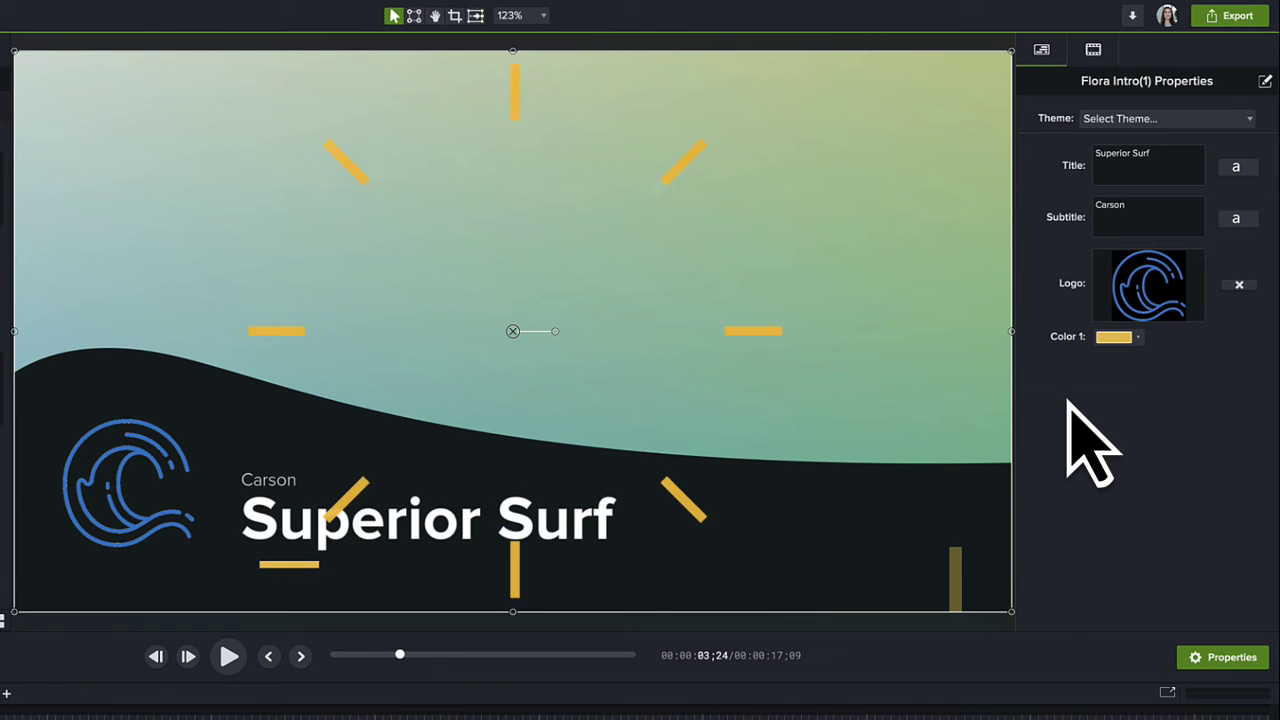
left_click(229, 657)
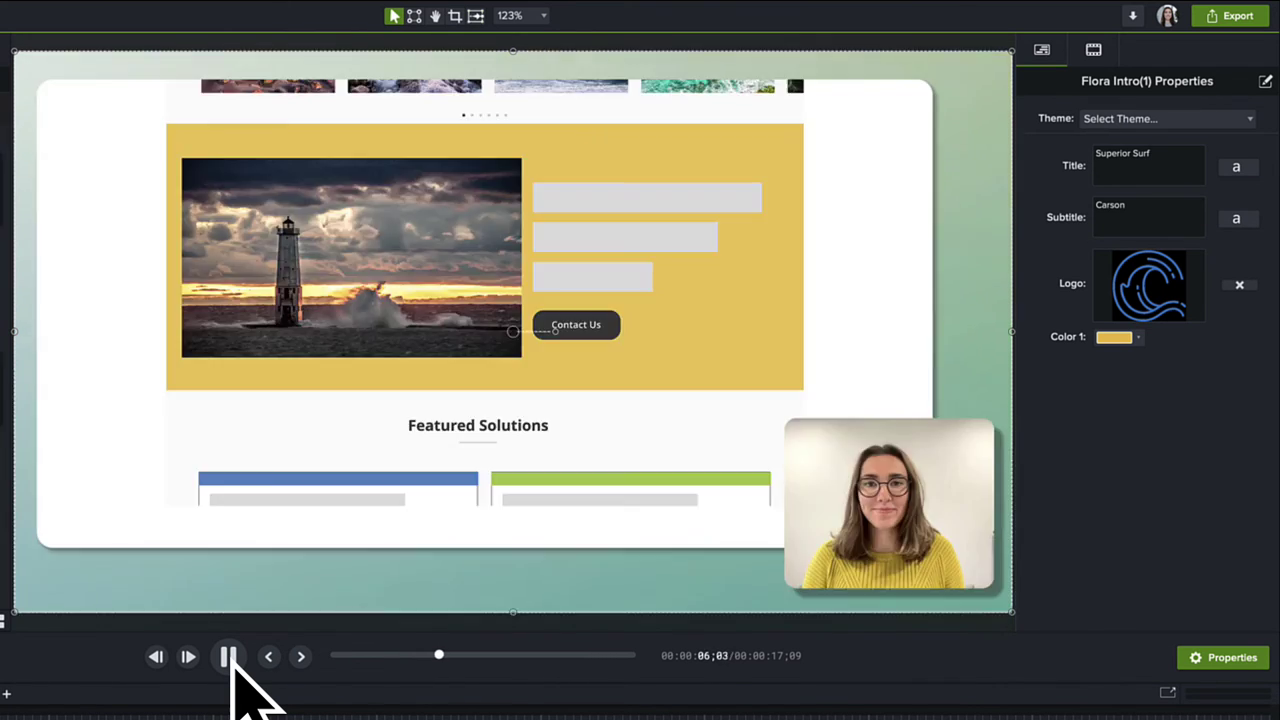
left_click(230, 658)
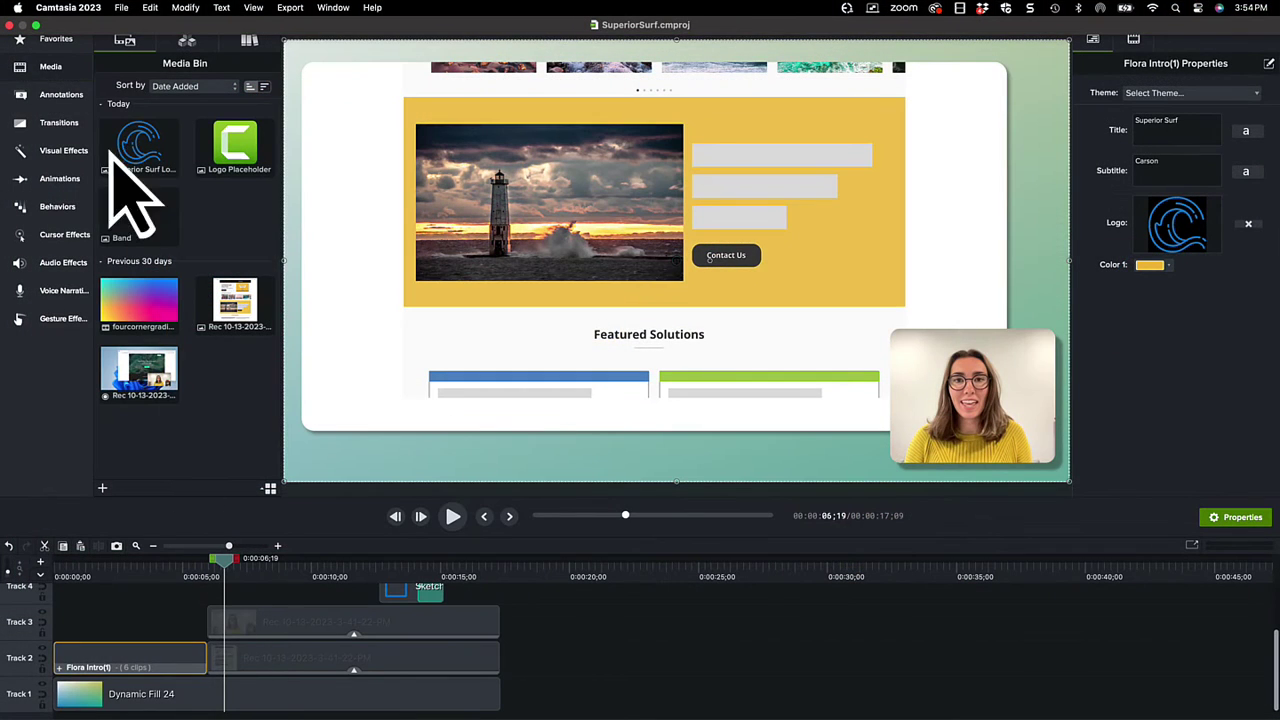
In Theme Manager, select Superior Surf and choose Export from its gear options.
left_click(77, 12)
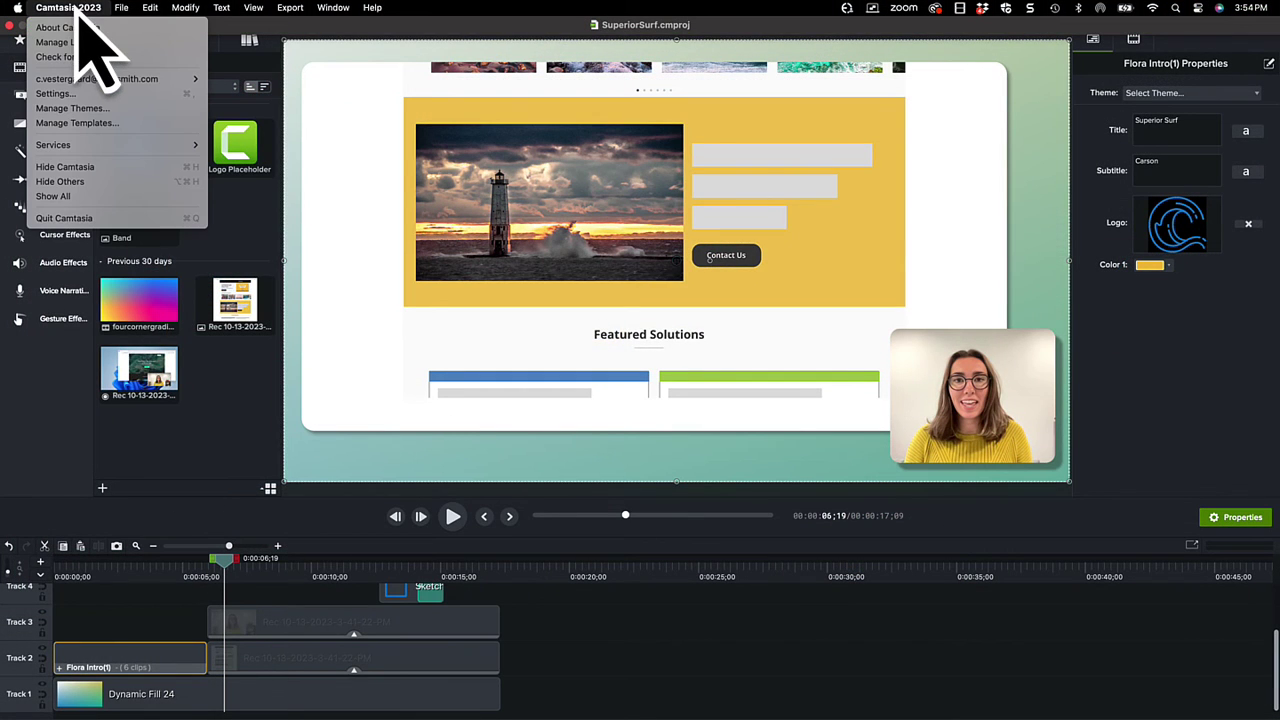
left_click(131, 110)
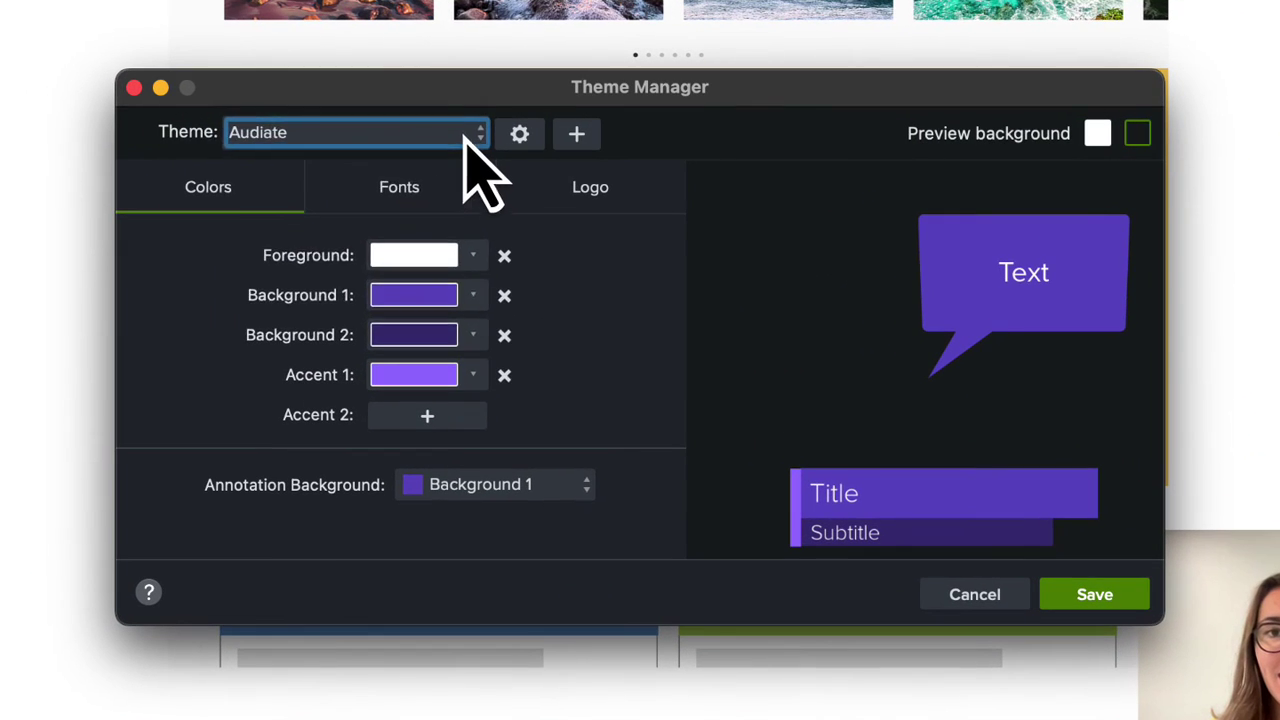
left_click(464, 137)
left_click(381, 285)
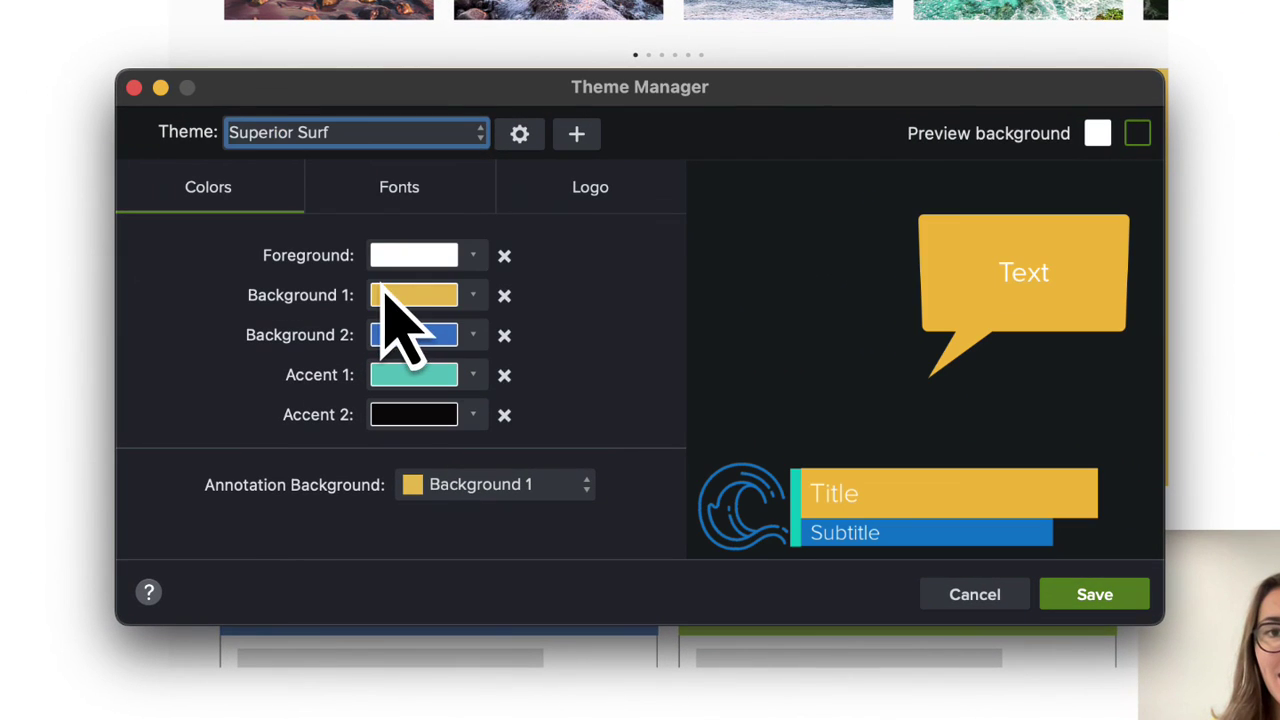
left_click(521, 134)
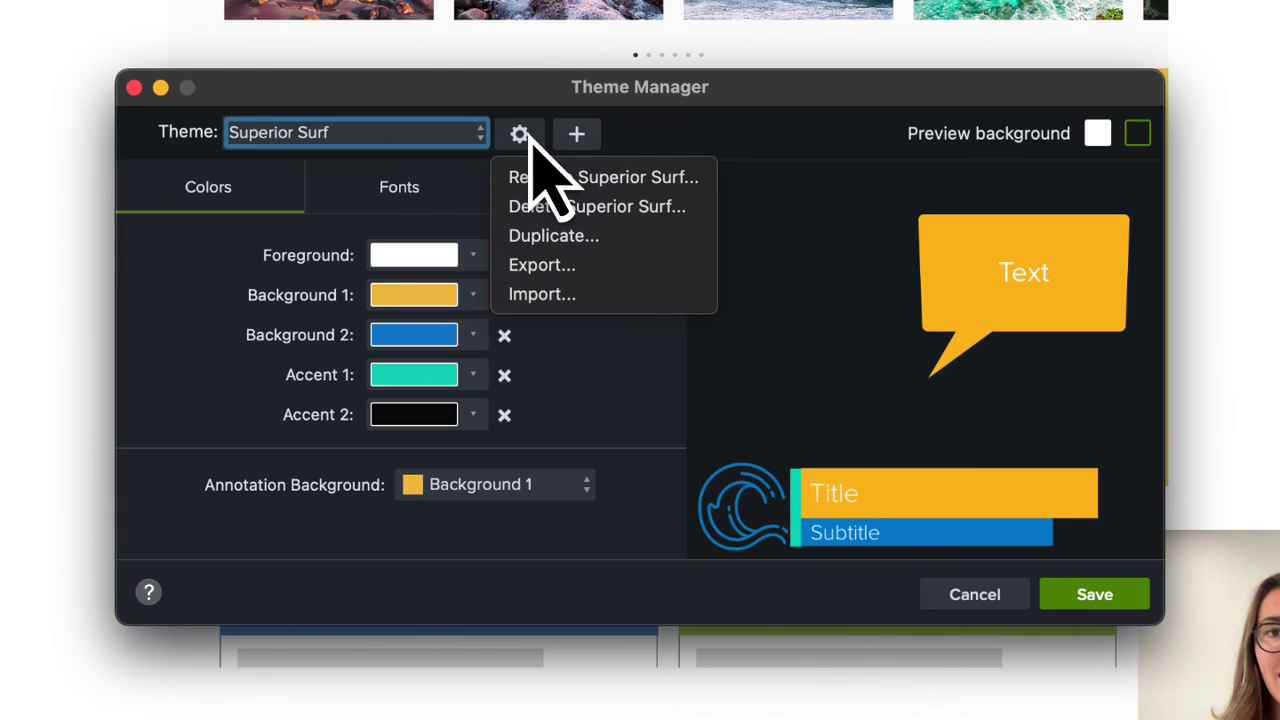
left_click(598, 266)
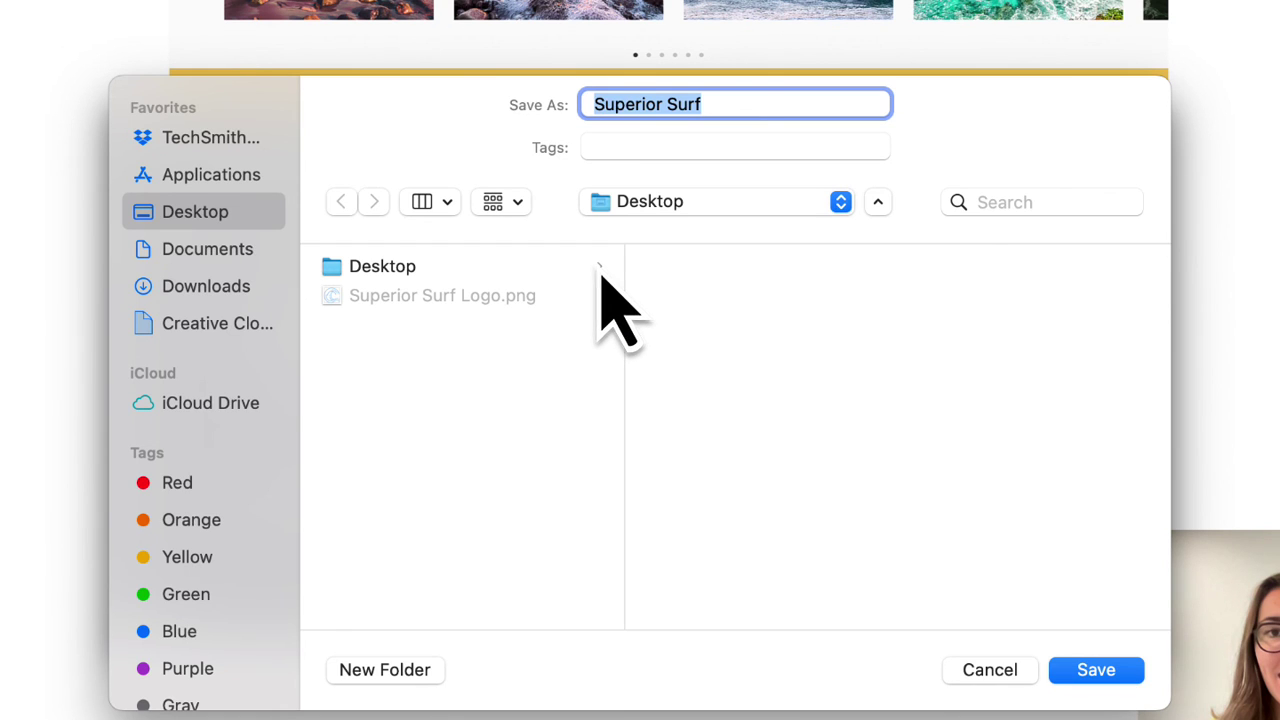